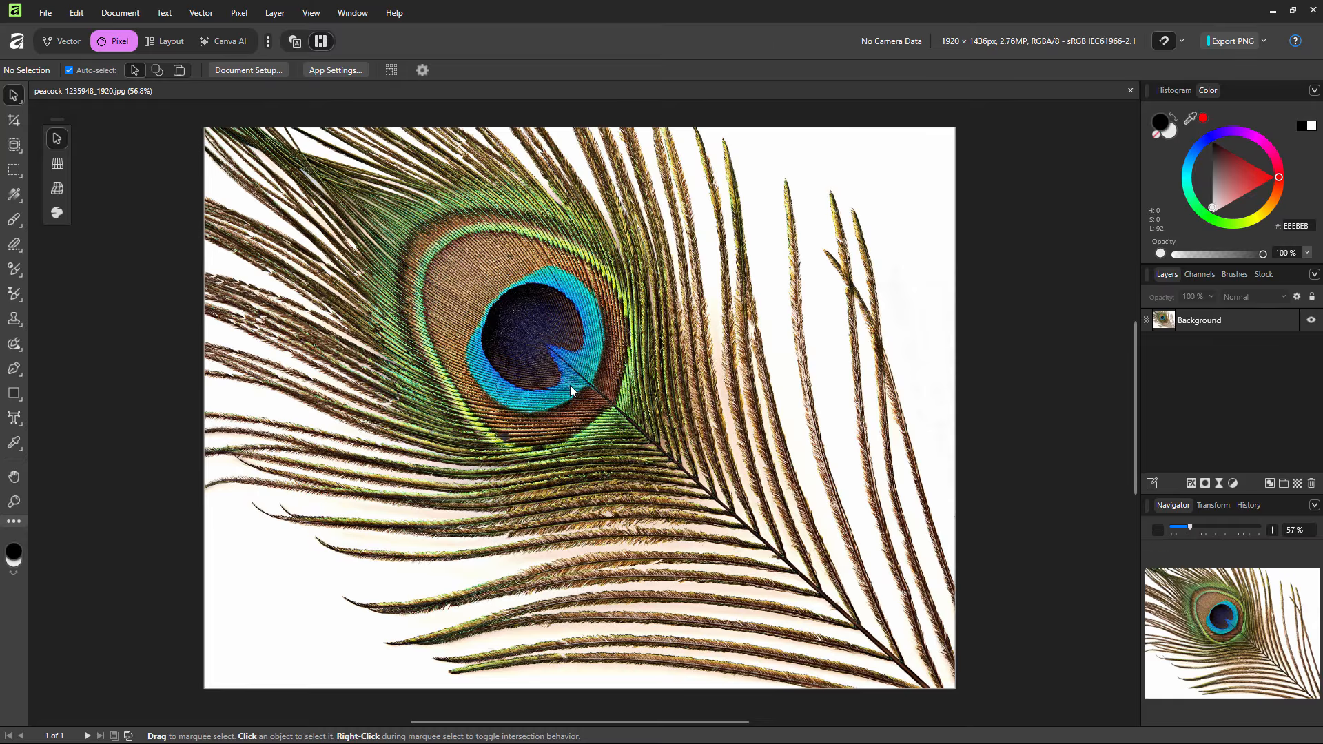
Try to select the peacock feather on the Background layer with the Object Selection tool.
left_click(569, 386)
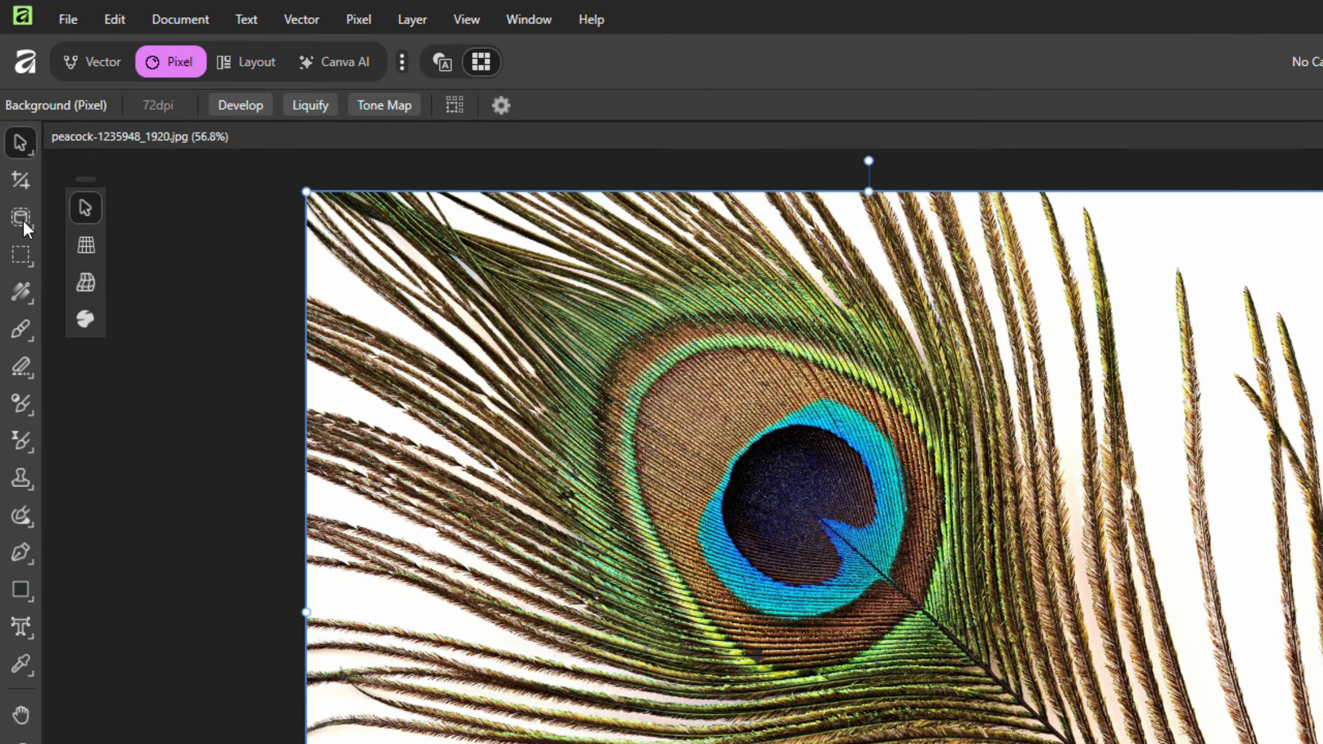
left_click(18, 192)
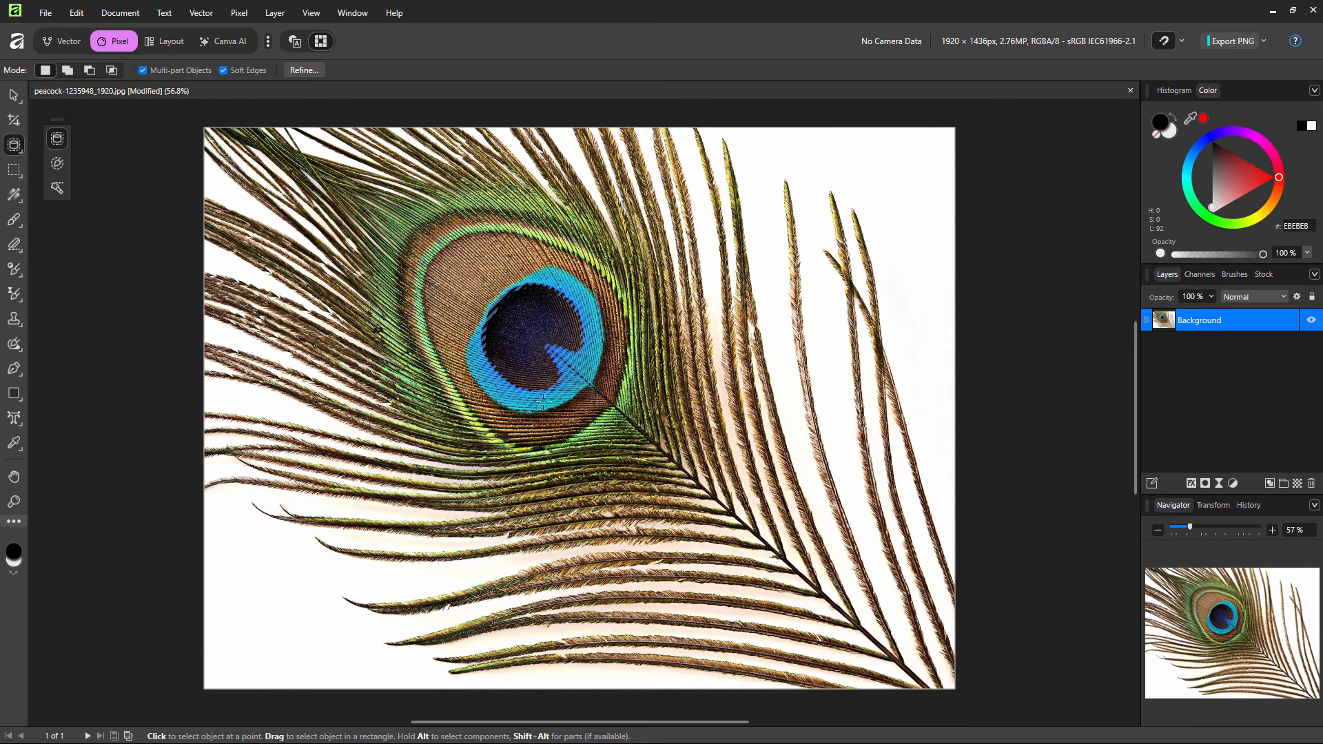
left_click(461, 286)
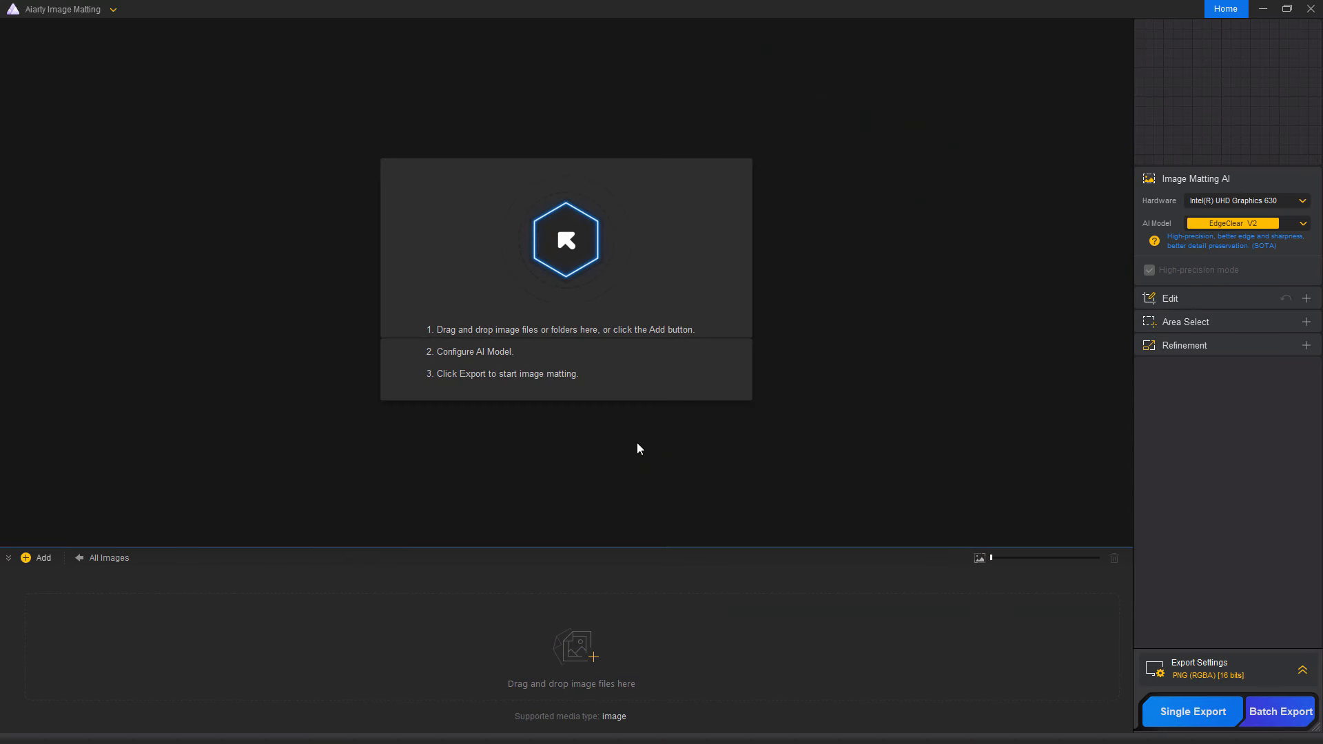
Load peacock-1235948_1920.jpg from the Pixabay 2 folder into Aiarty Image Matting.
left_click(636, 444)
left_click(278, 300)
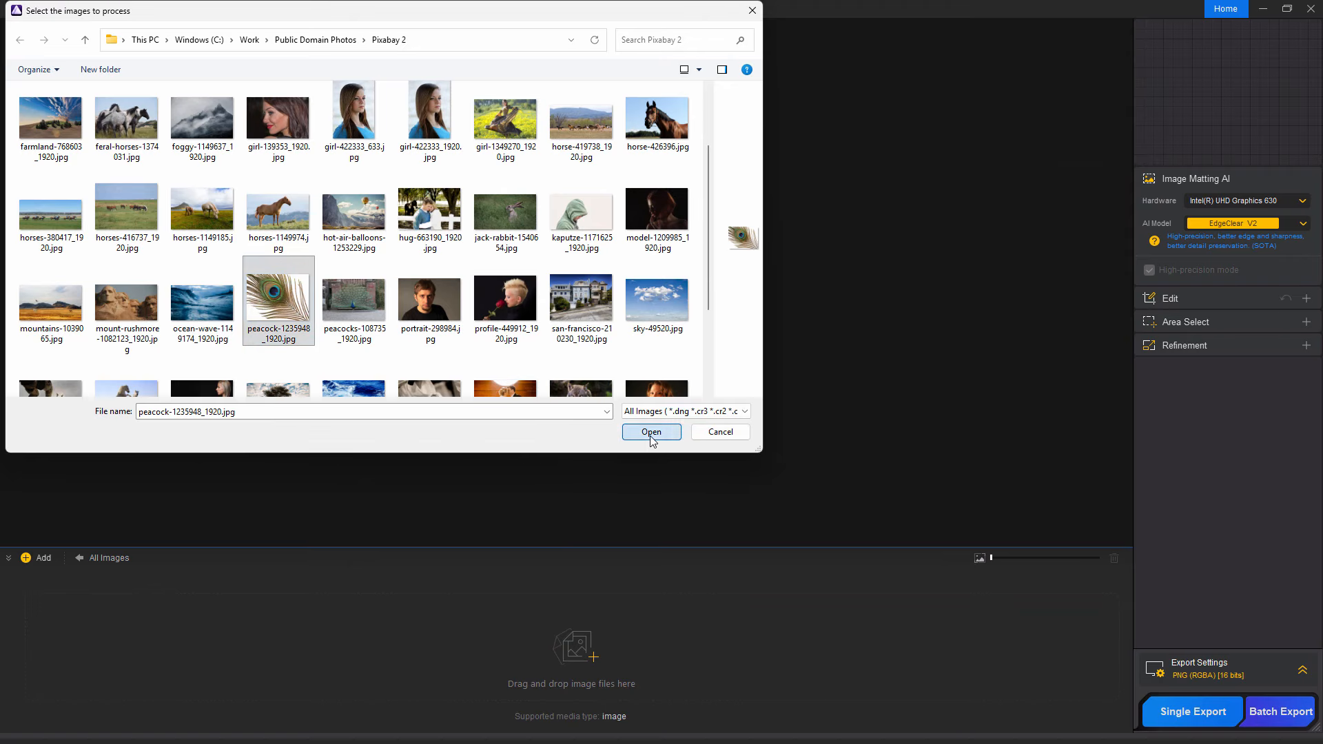
left_click(651, 434)
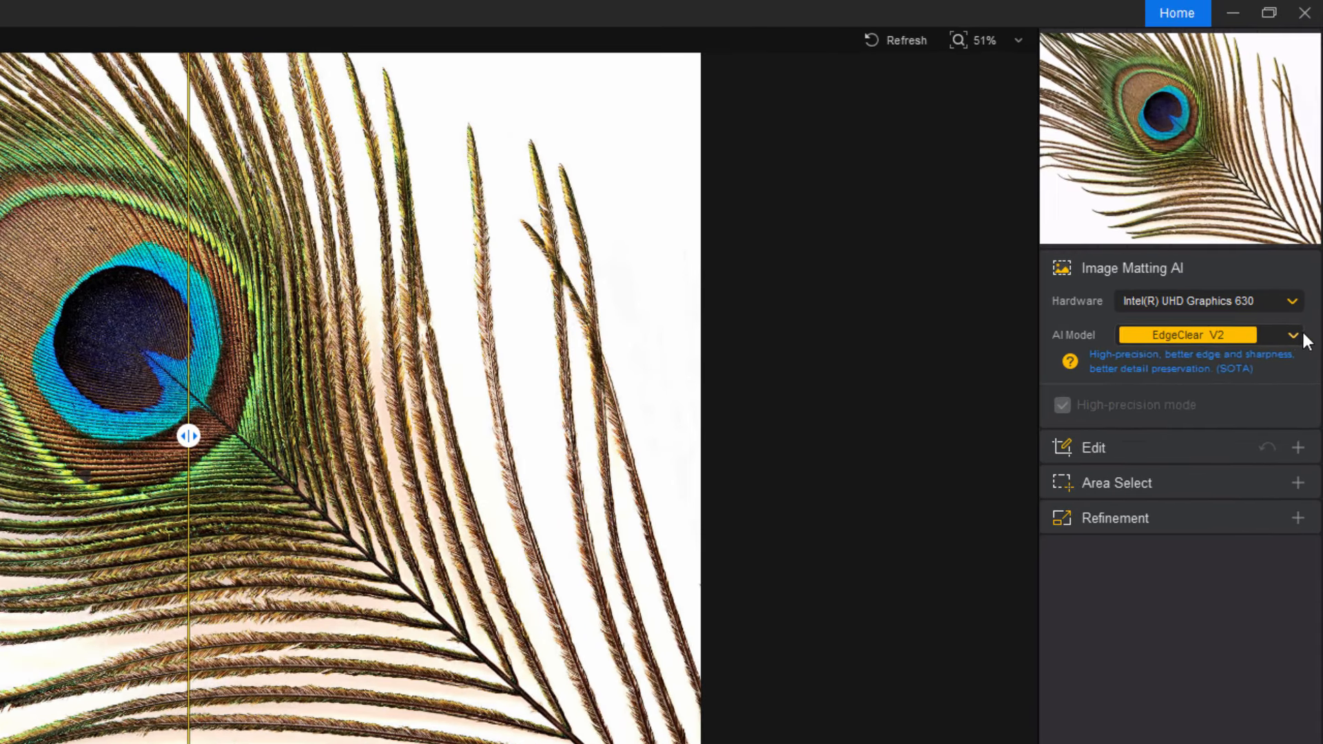
Choose EdgeClear V2 as the AI model after reviewing the available matting models.
left_click(1303, 224)
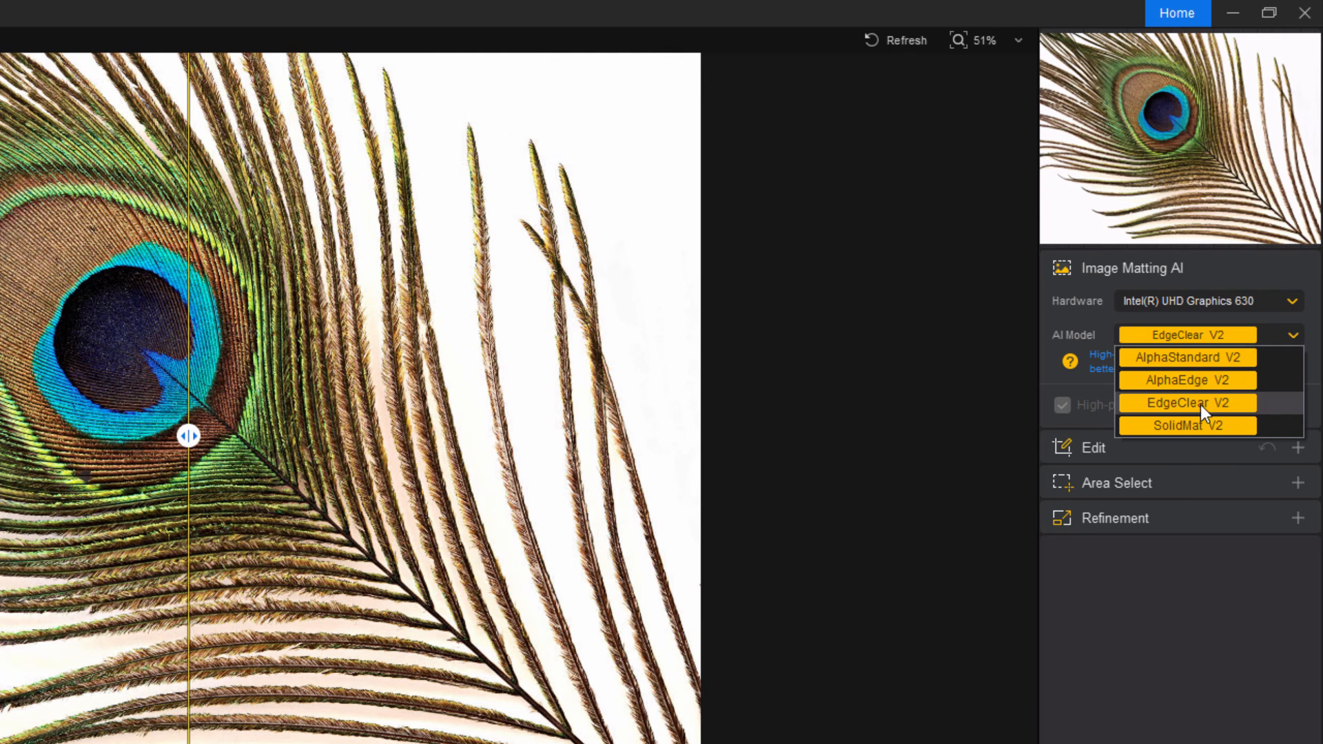
left_click(1159, 407)
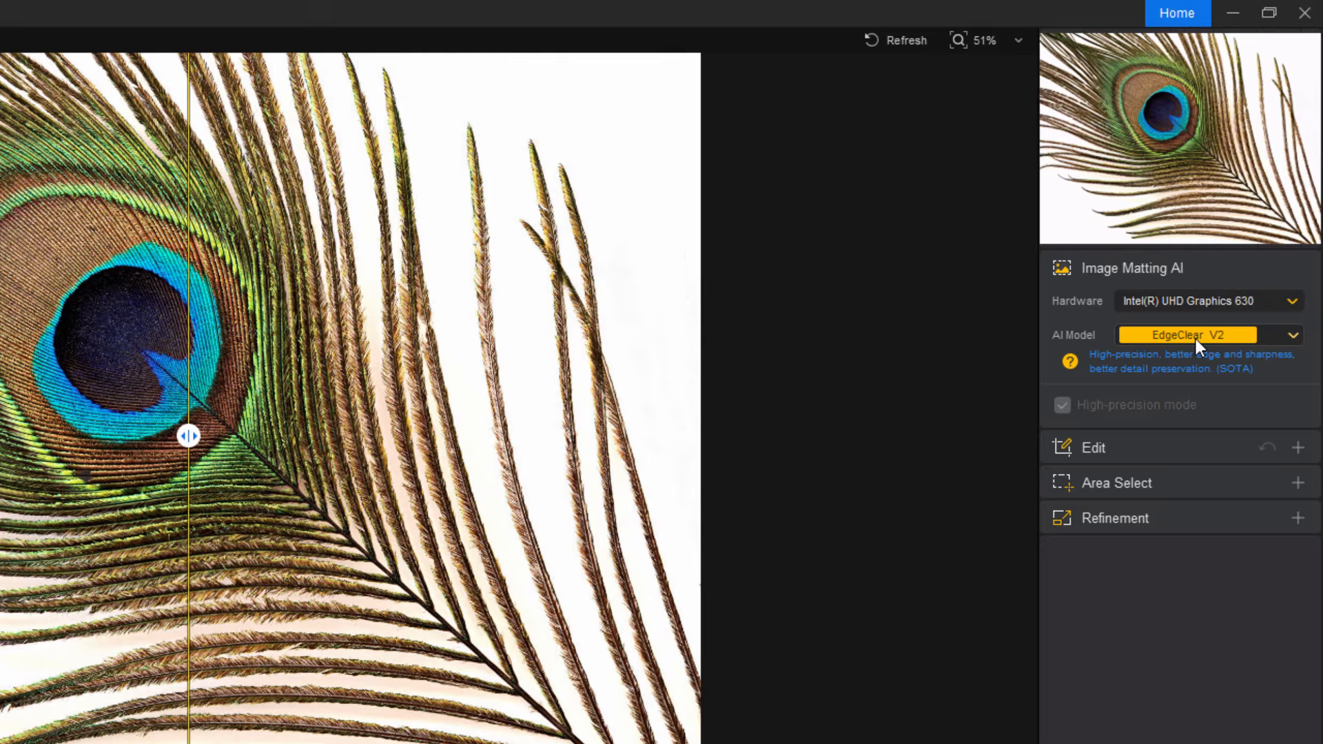
left_click(1293, 336)
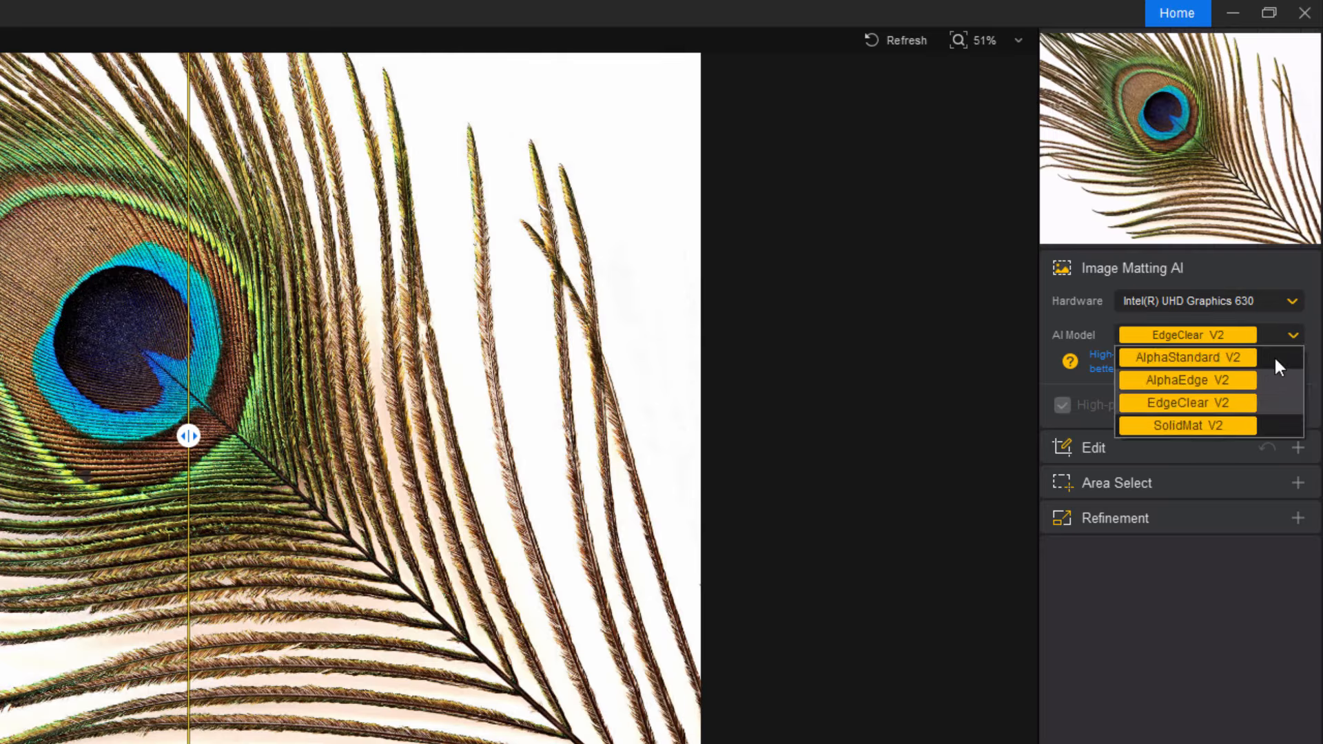
left_click(1287, 338)
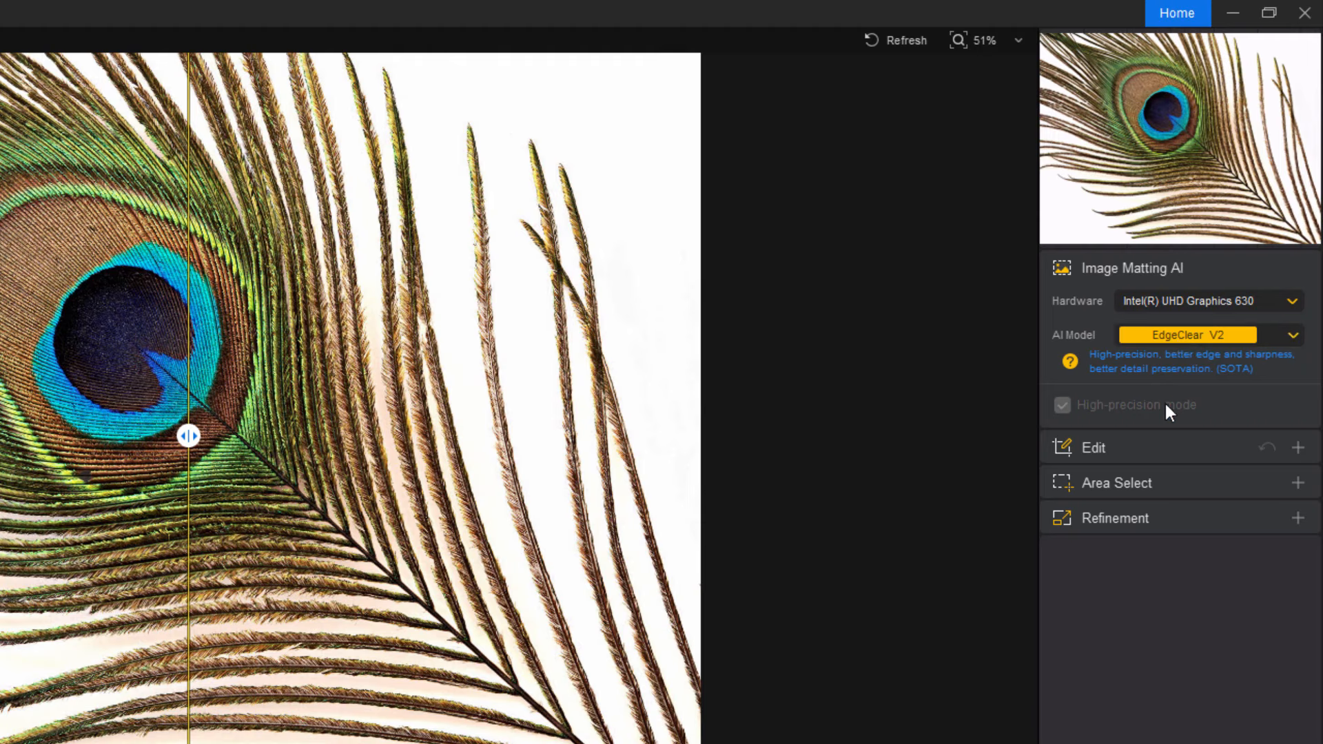
Examine the Area Select and Refinement options for the feather image, leaving their settings as they are.
left_click(1157, 489)
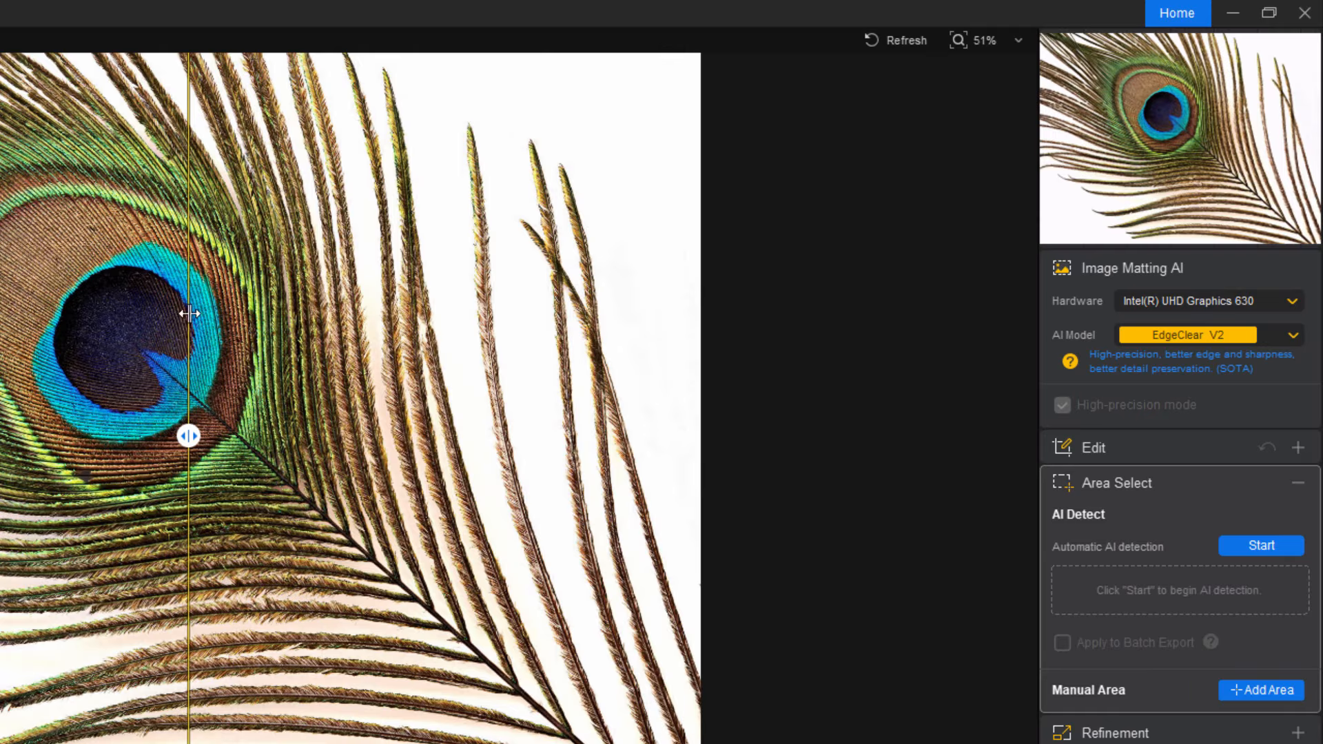
left_click(1298, 482)
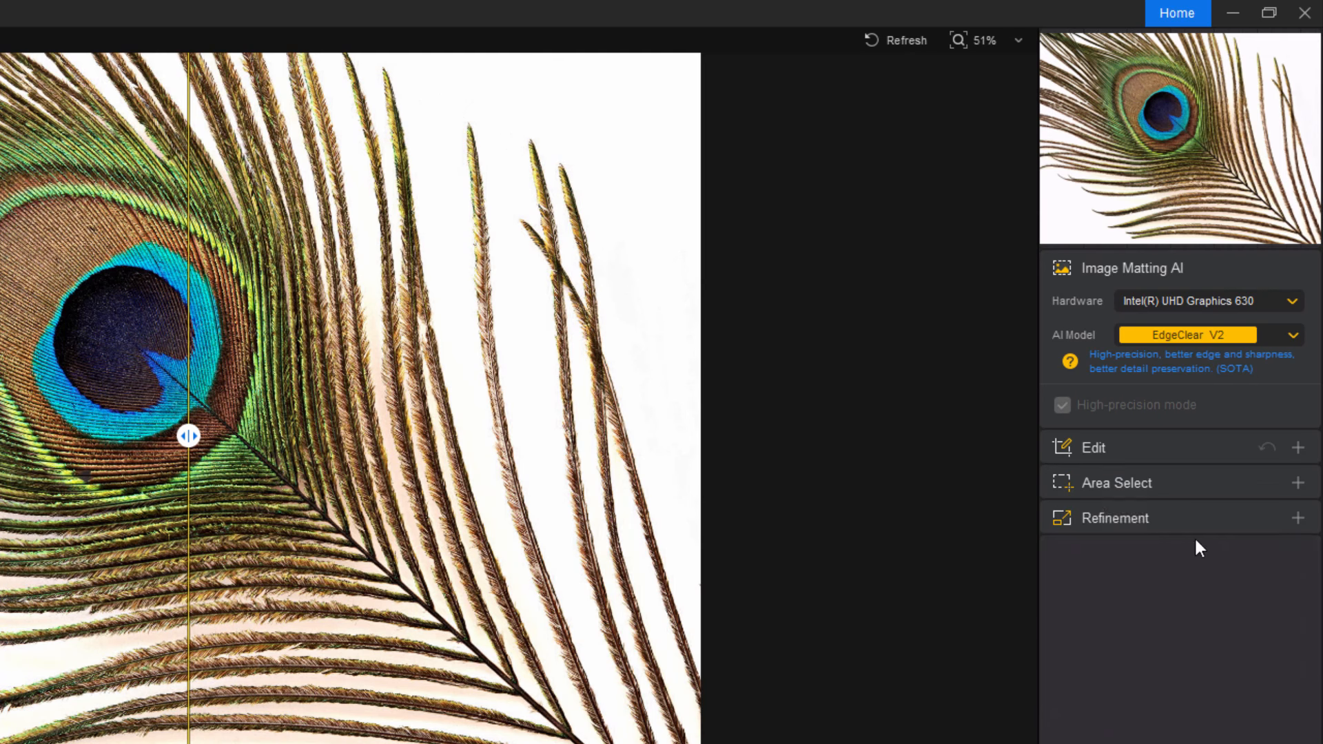
left_click(1300, 518)
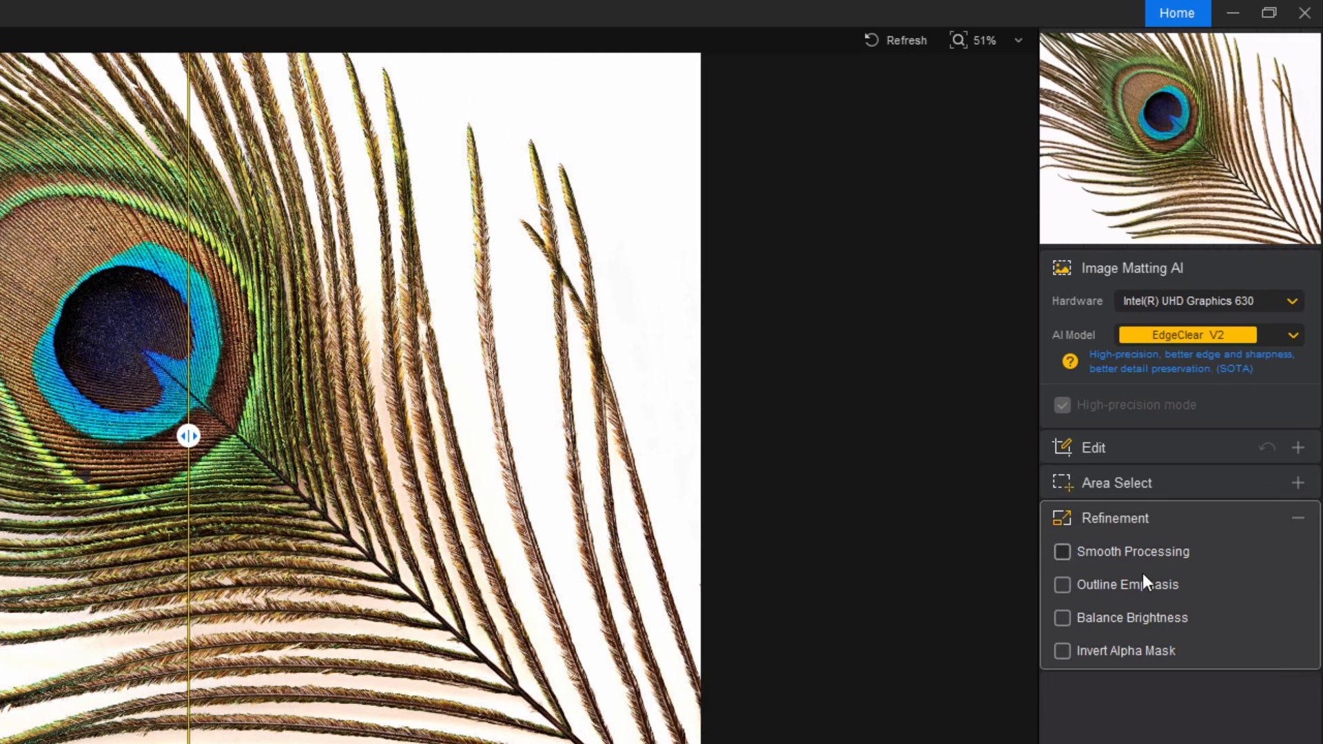
left_click(1296, 518)
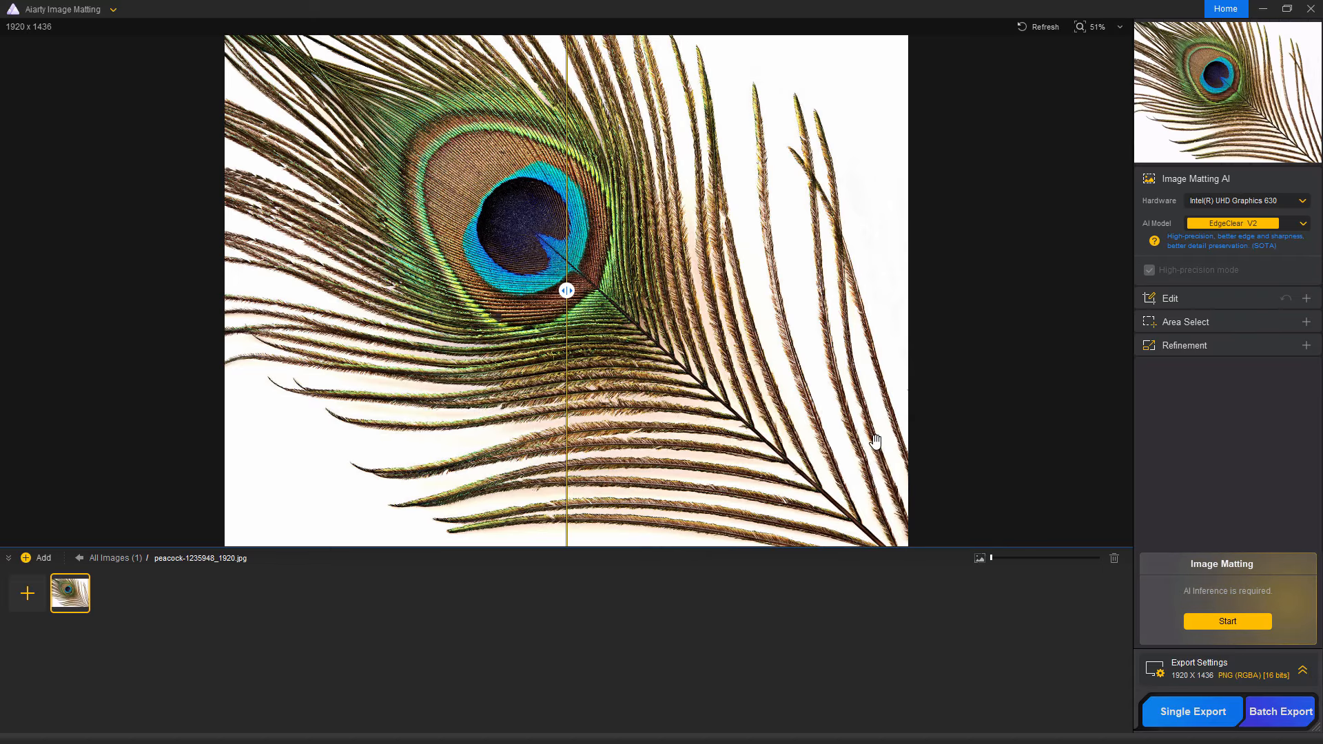
Run the AI matting on the feather and move the before/after divider to the image's left edge to reveal the whole cutout.
left_click(1228, 623)
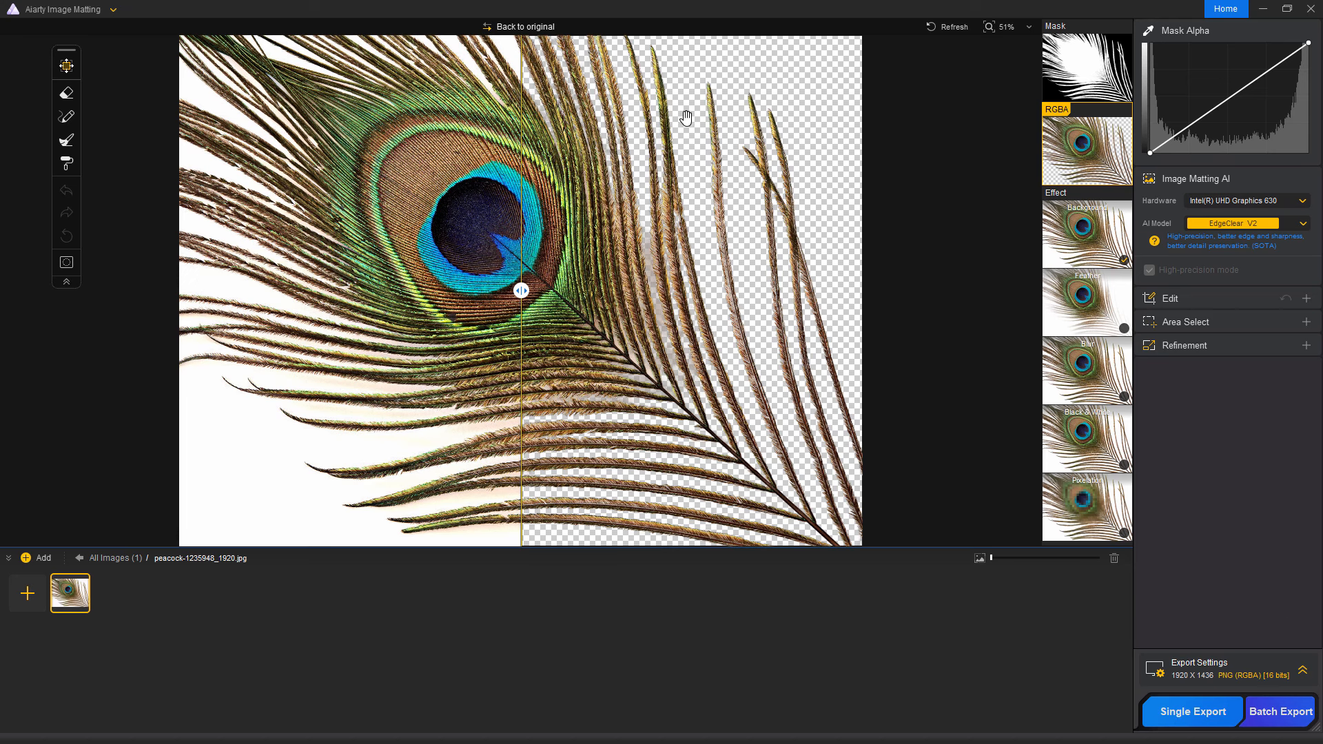
left_click_drag(520, 289, 226, 286)
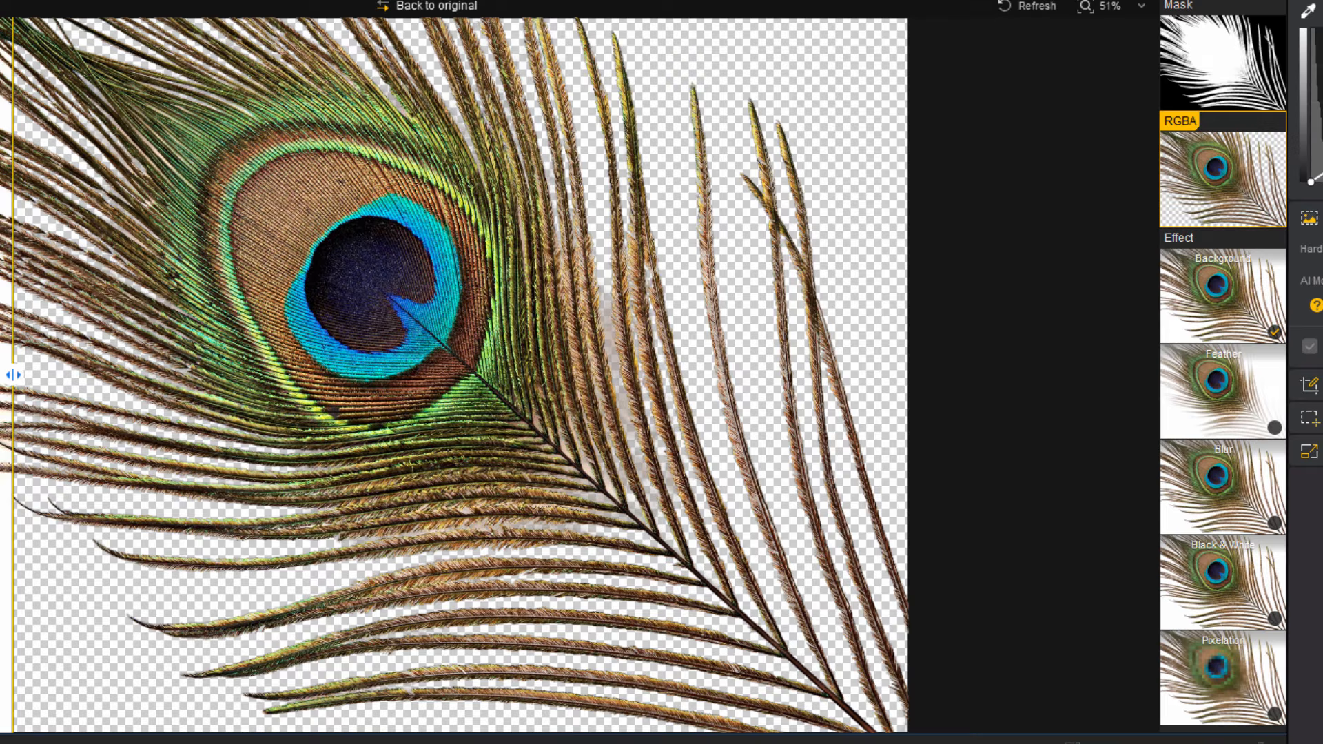
left_click_drag(12, 374, 7, 375)
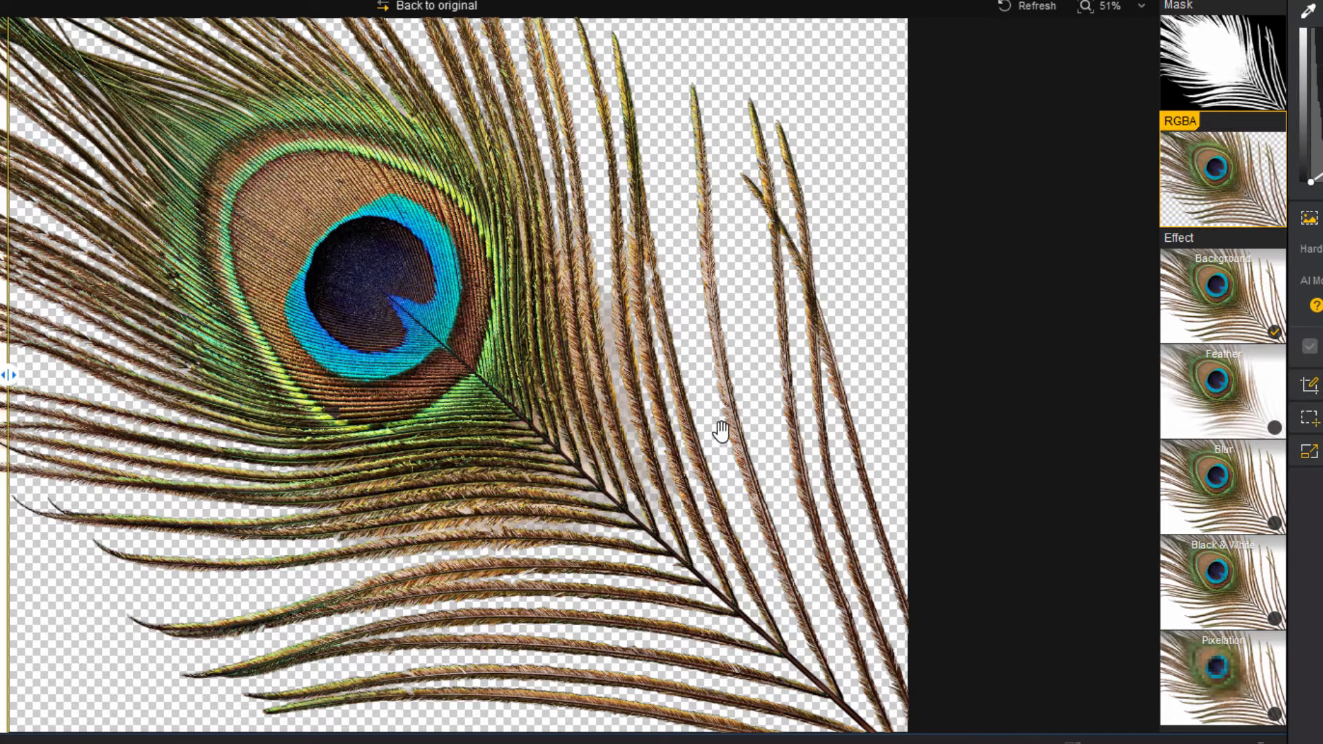
Preview the recent sky image and the colour option as the feather's background, and return to the transparent RGBA cutout.
left_click(1210, 285)
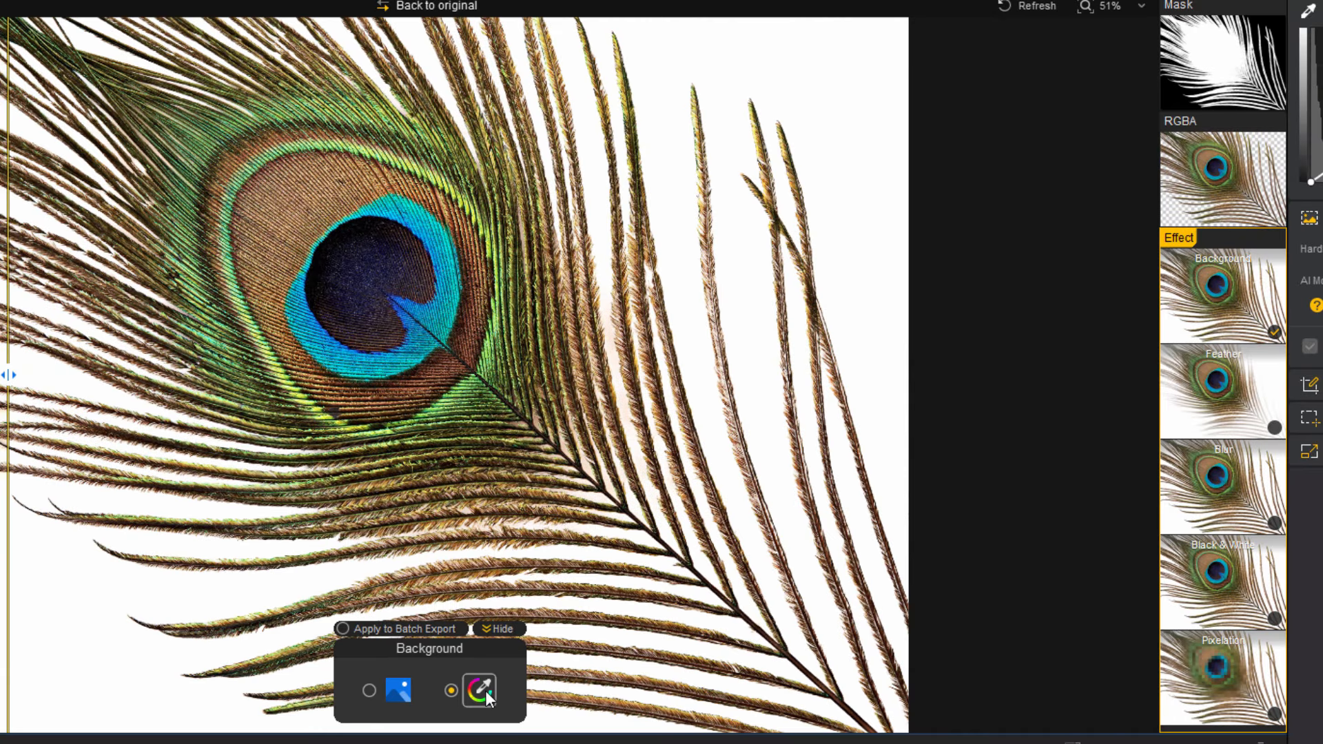
left_click(390, 692)
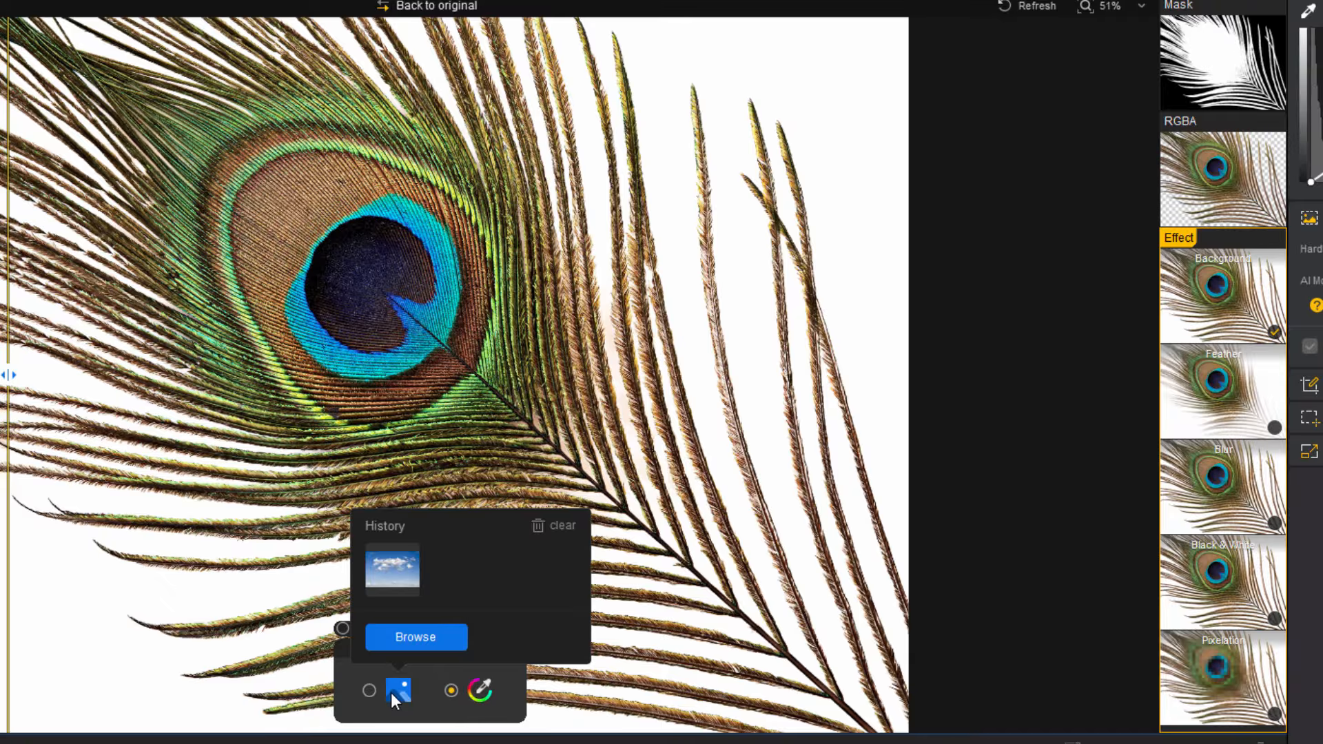
left_click(395, 568)
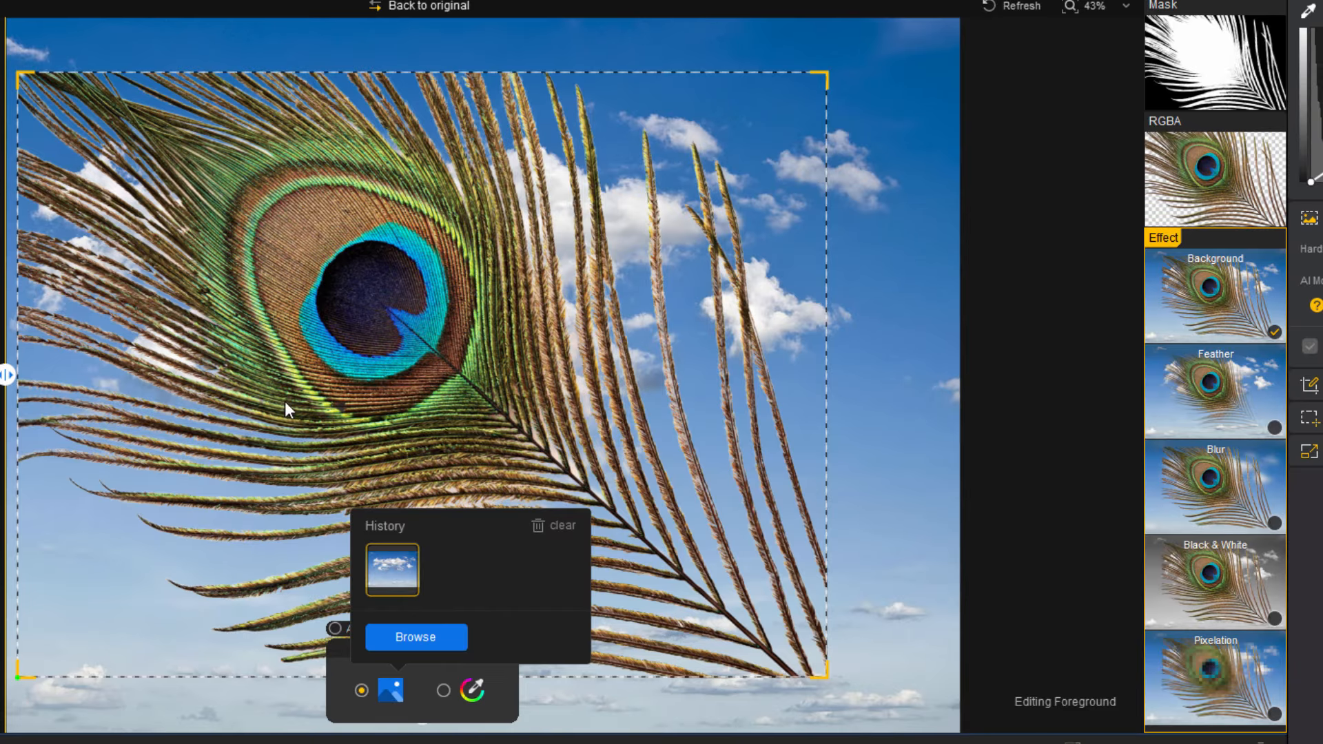
left_click(472, 690)
left_click(927, 740)
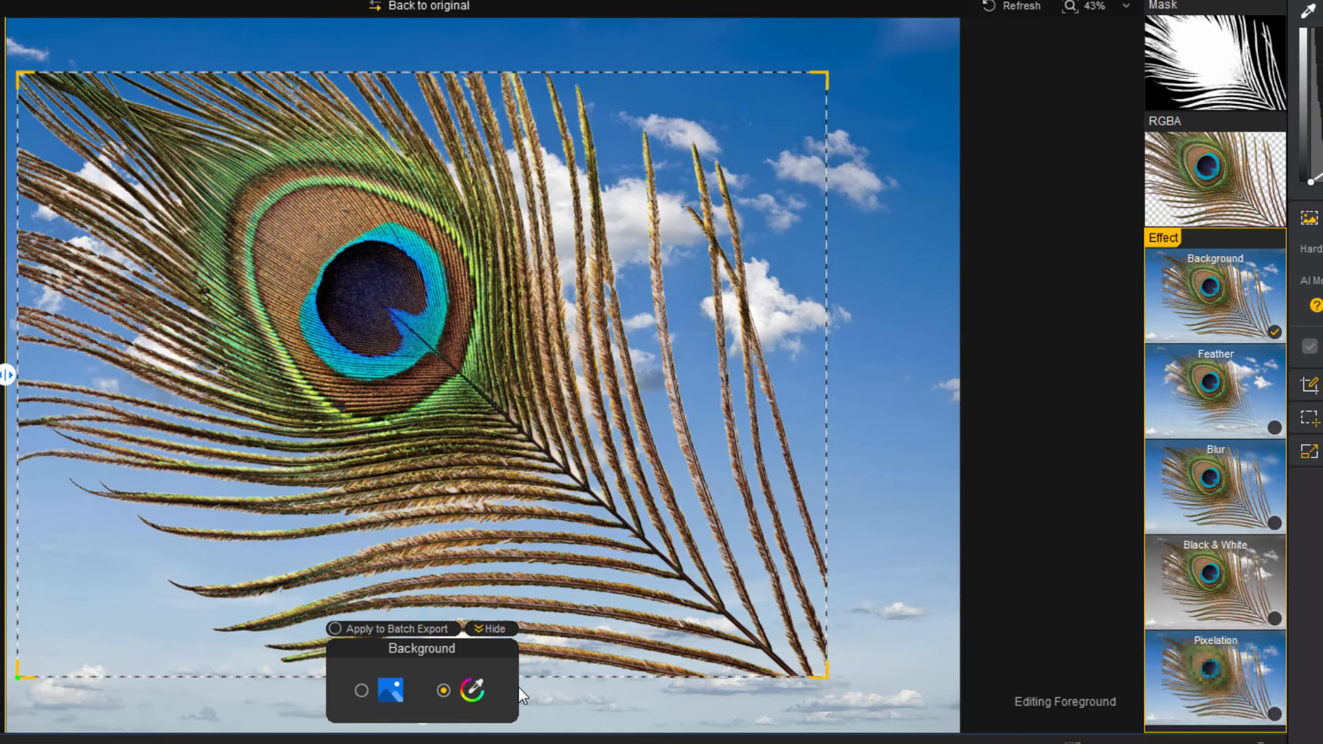
left_click(1204, 178)
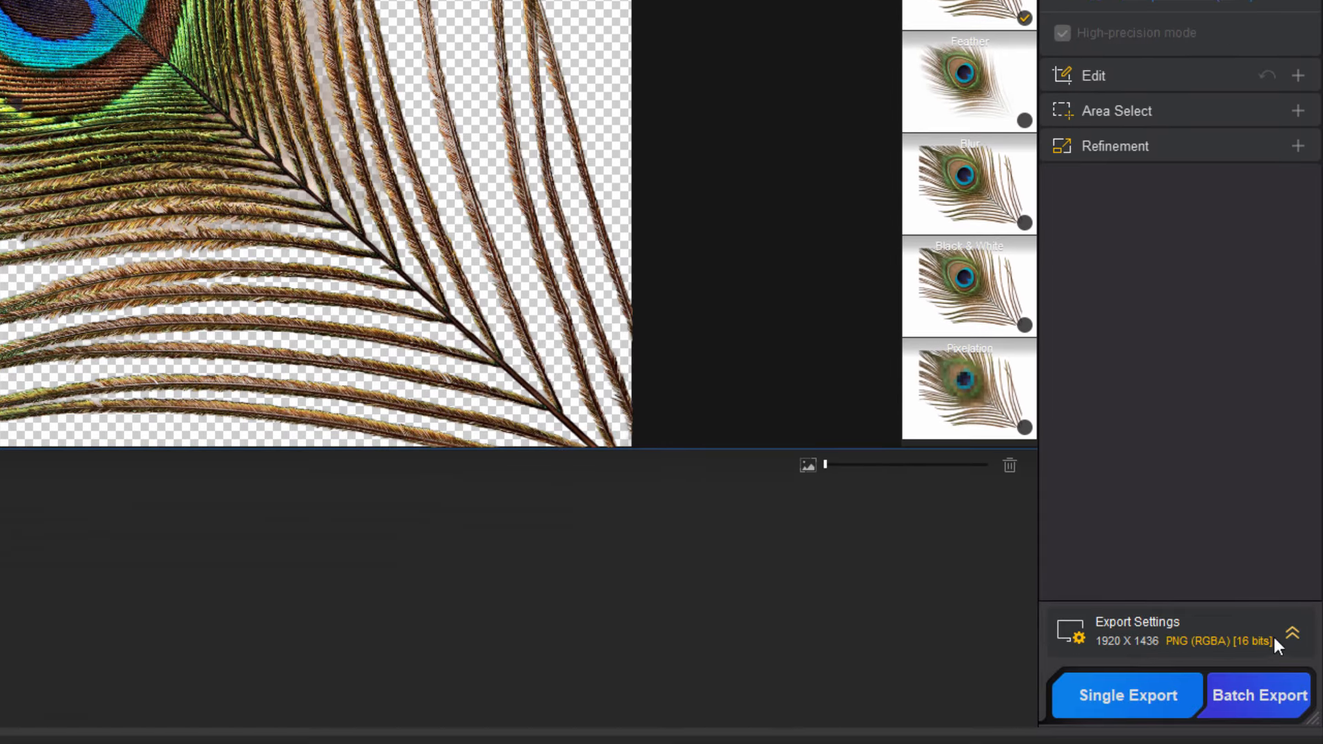
Set the export format to PNG [16 bits] in the export settings.
left_click(1285, 632)
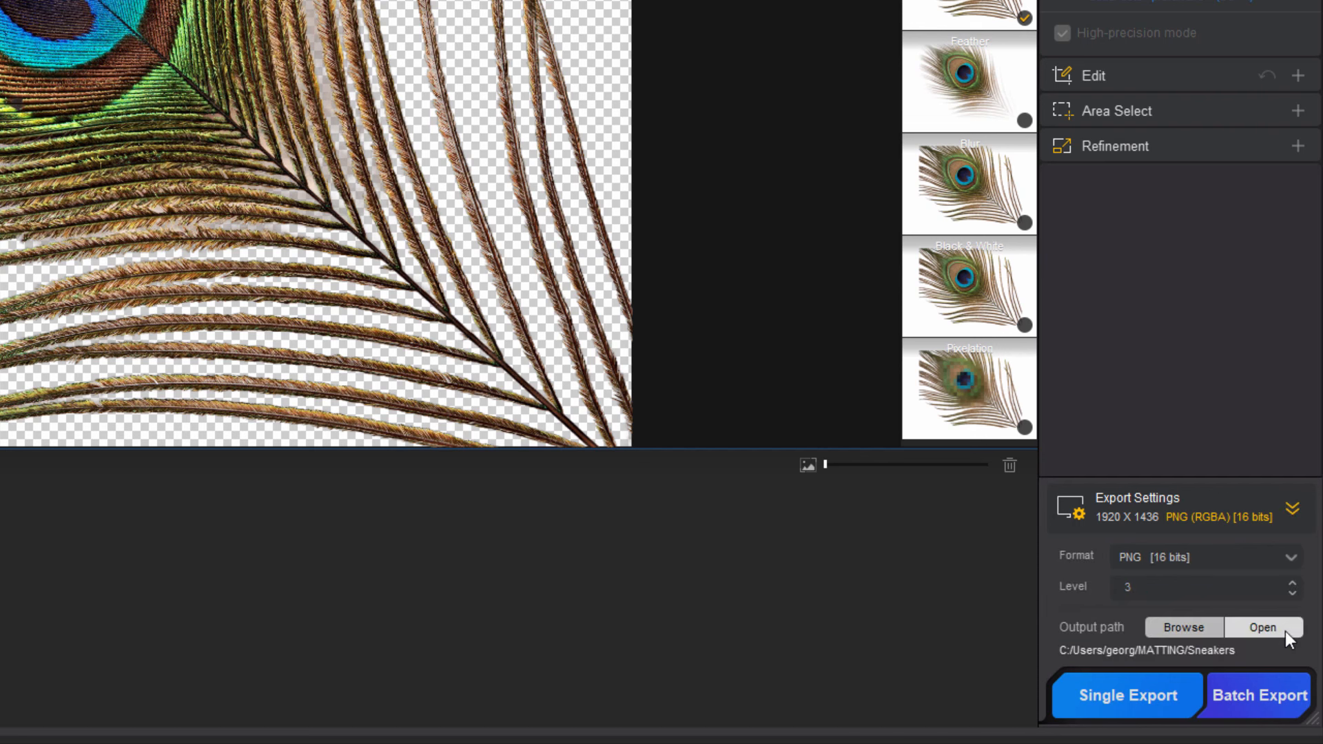
left_click(1202, 558)
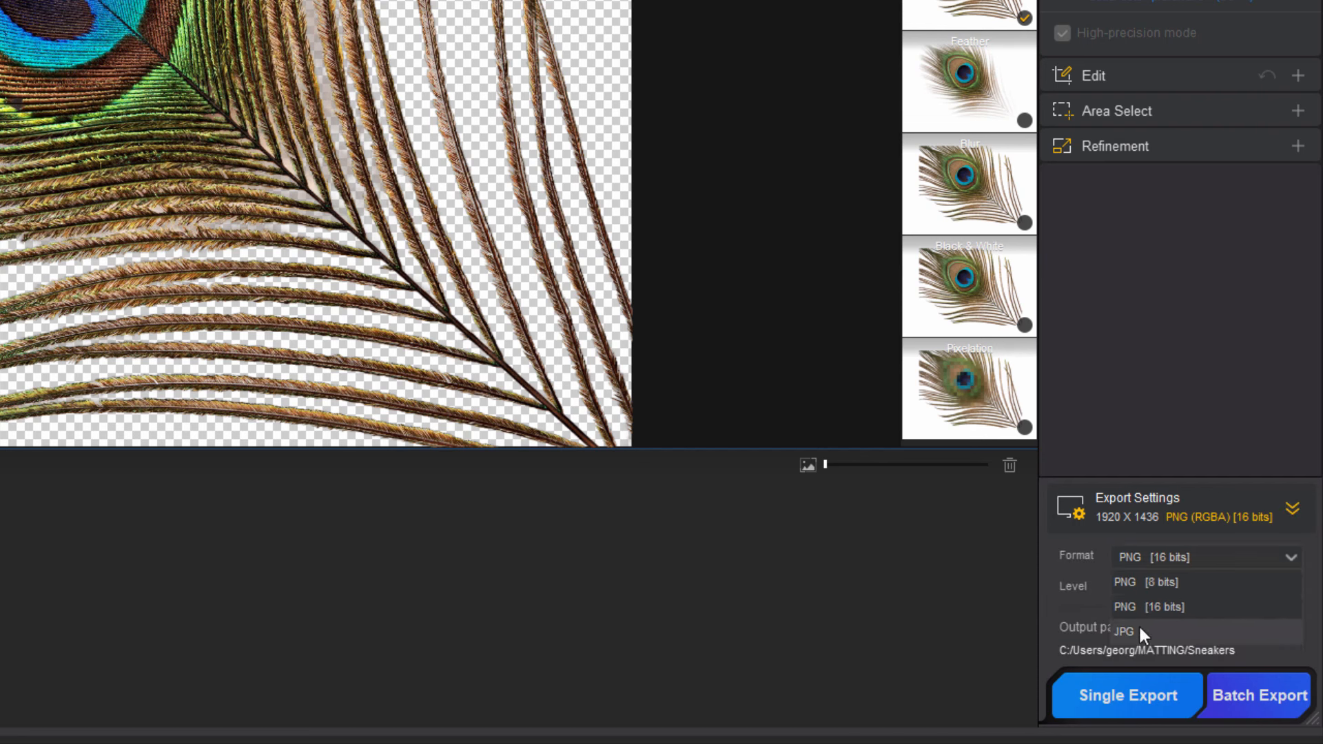
left_click(1171, 606)
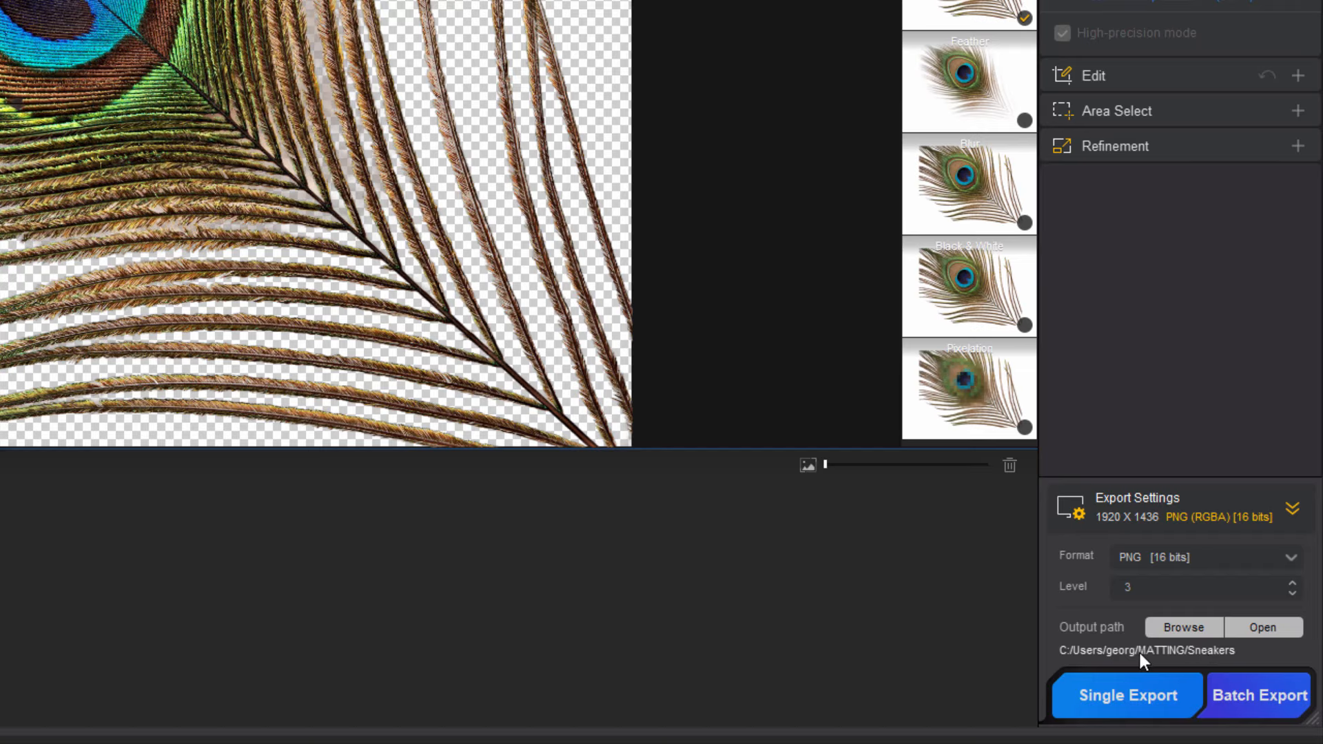
Set the output path to the MATTING folder and run a single export of the feather cutout.
left_click(1184, 630)
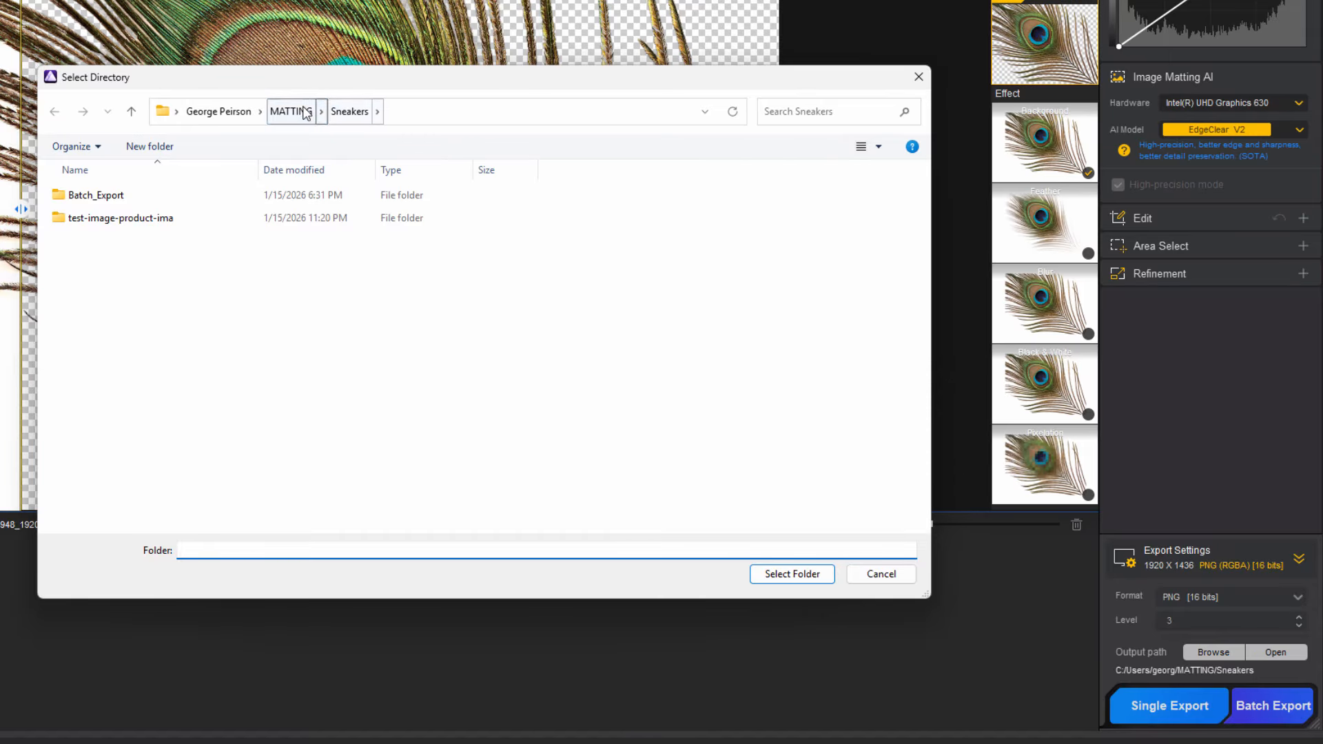
left_click(306, 114)
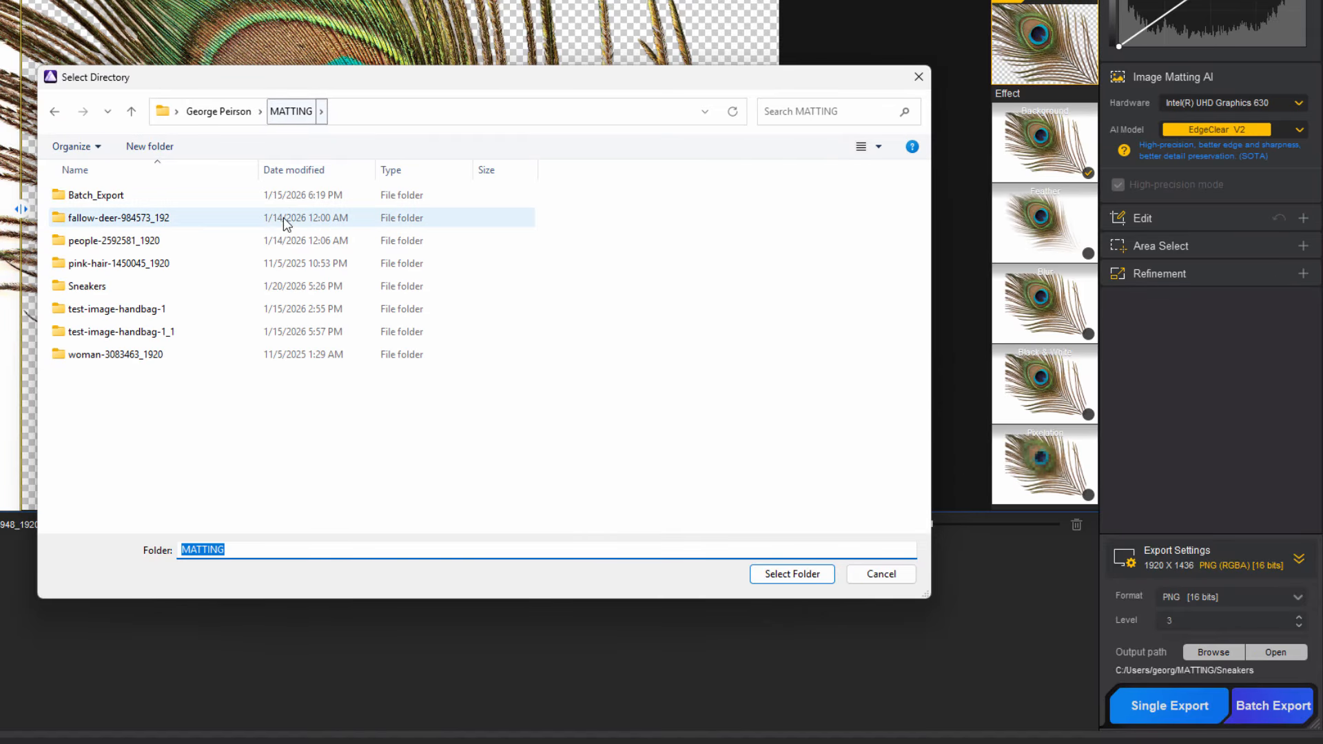
left_click(794, 574)
left_click(1153, 709)
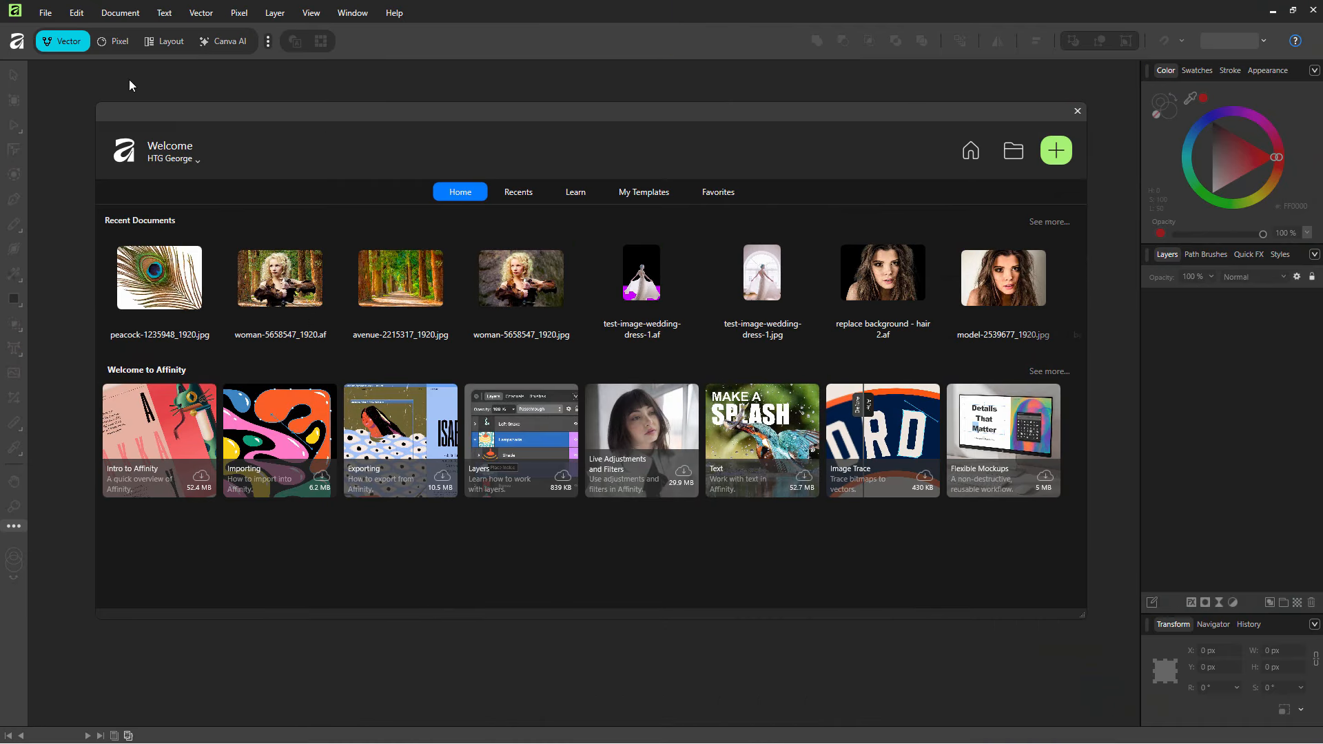
left_click(119, 41)
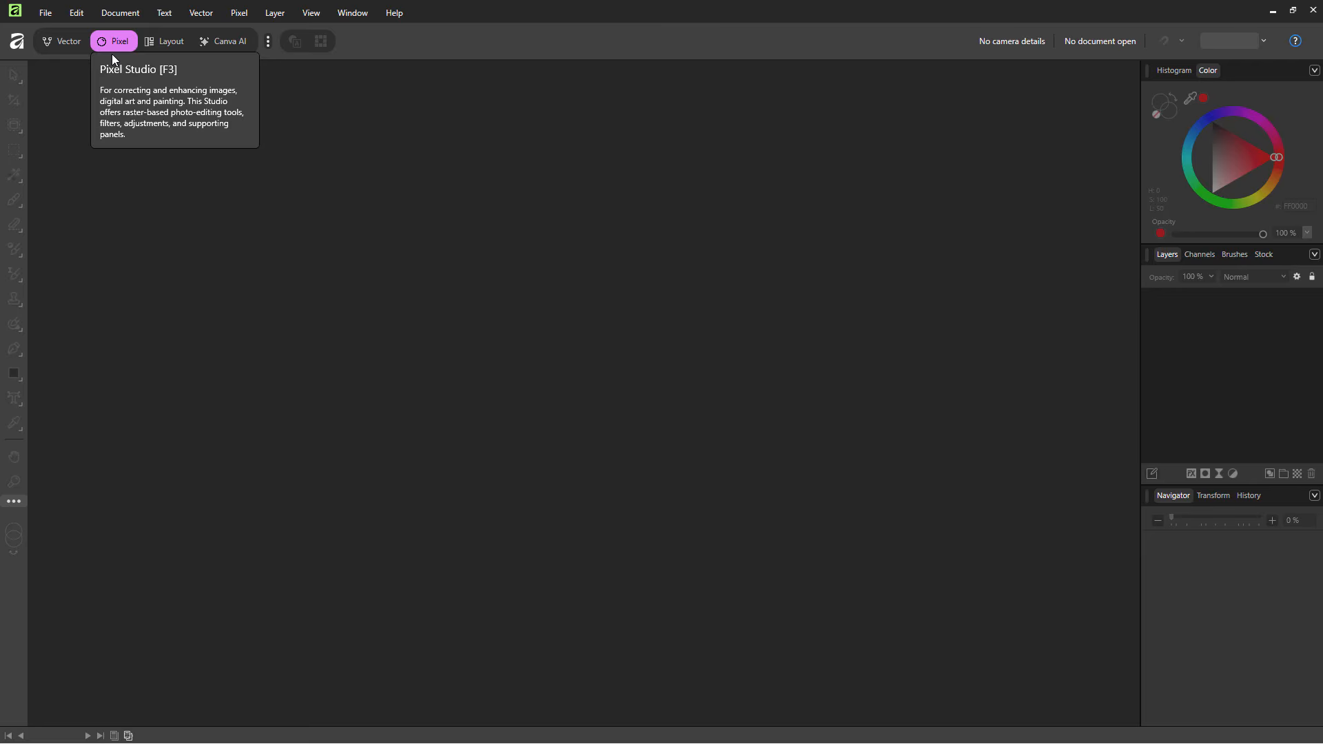
left_click(43, 13)
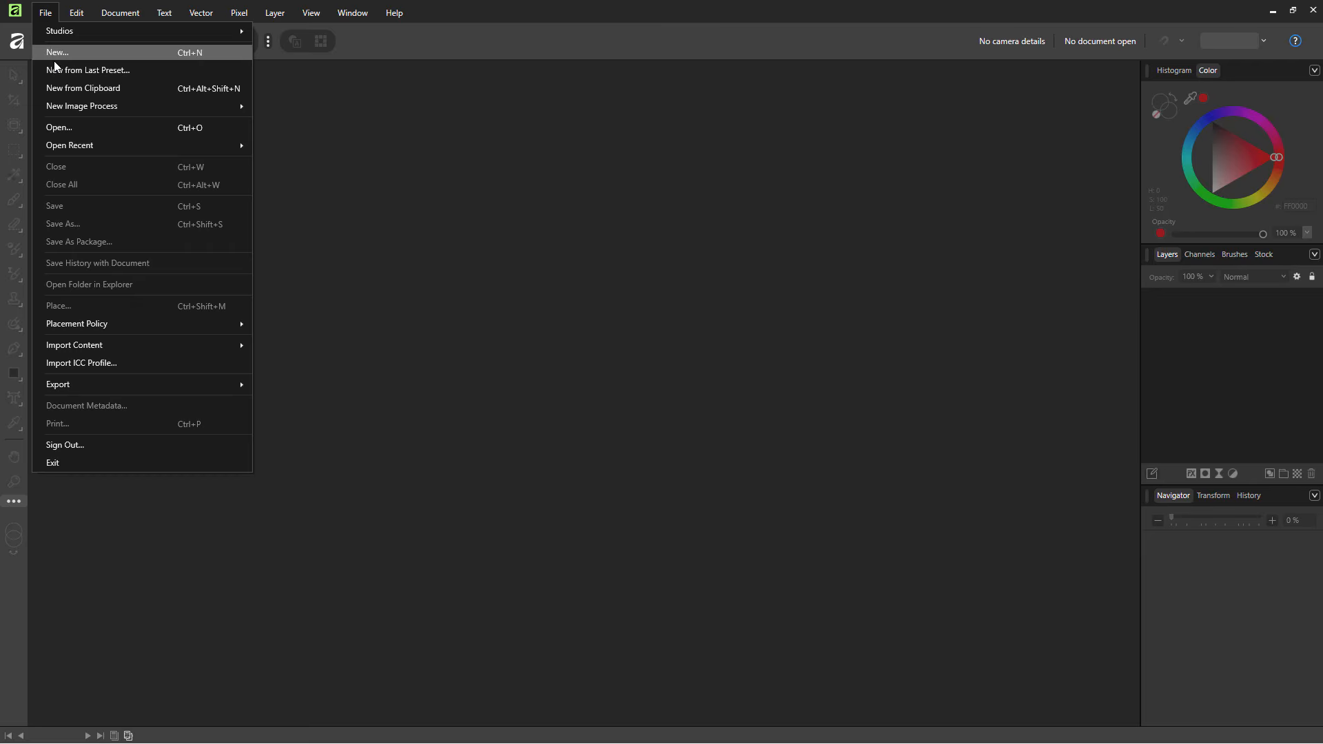
left_click(75, 127)
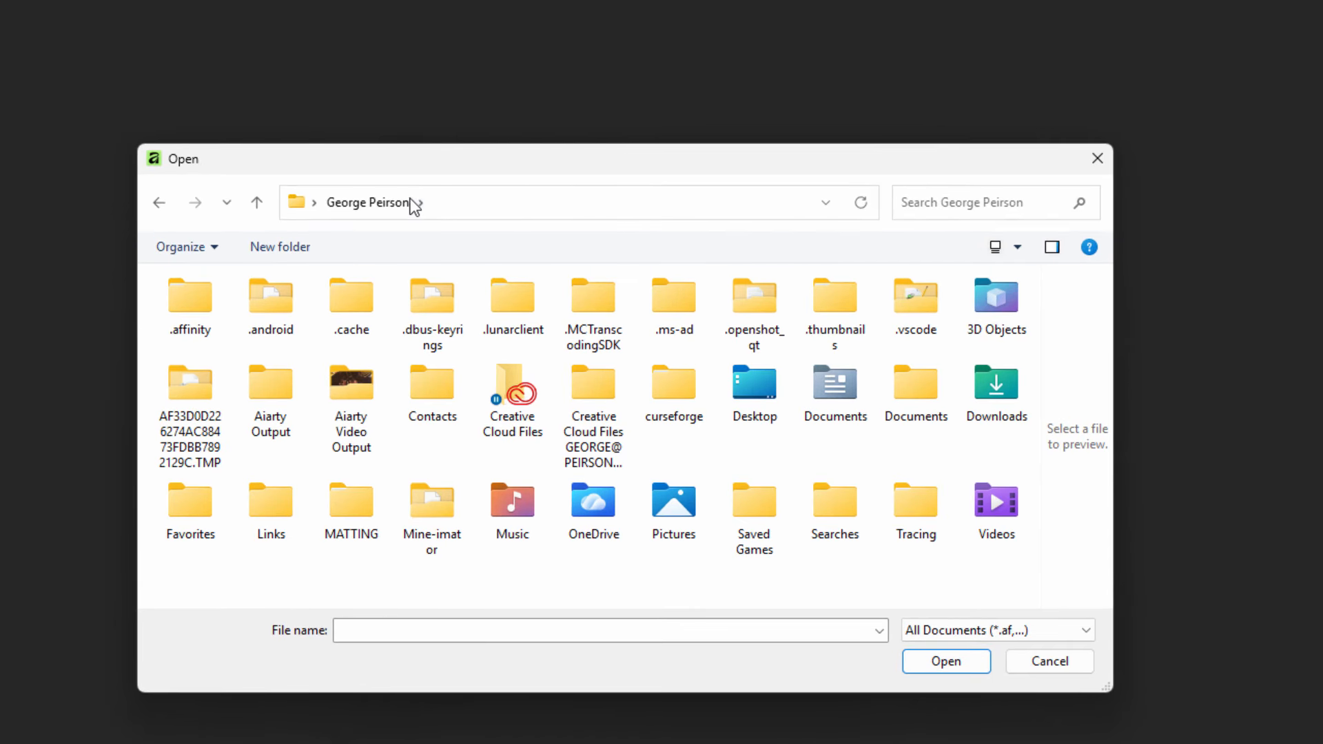
left_click(351, 538)
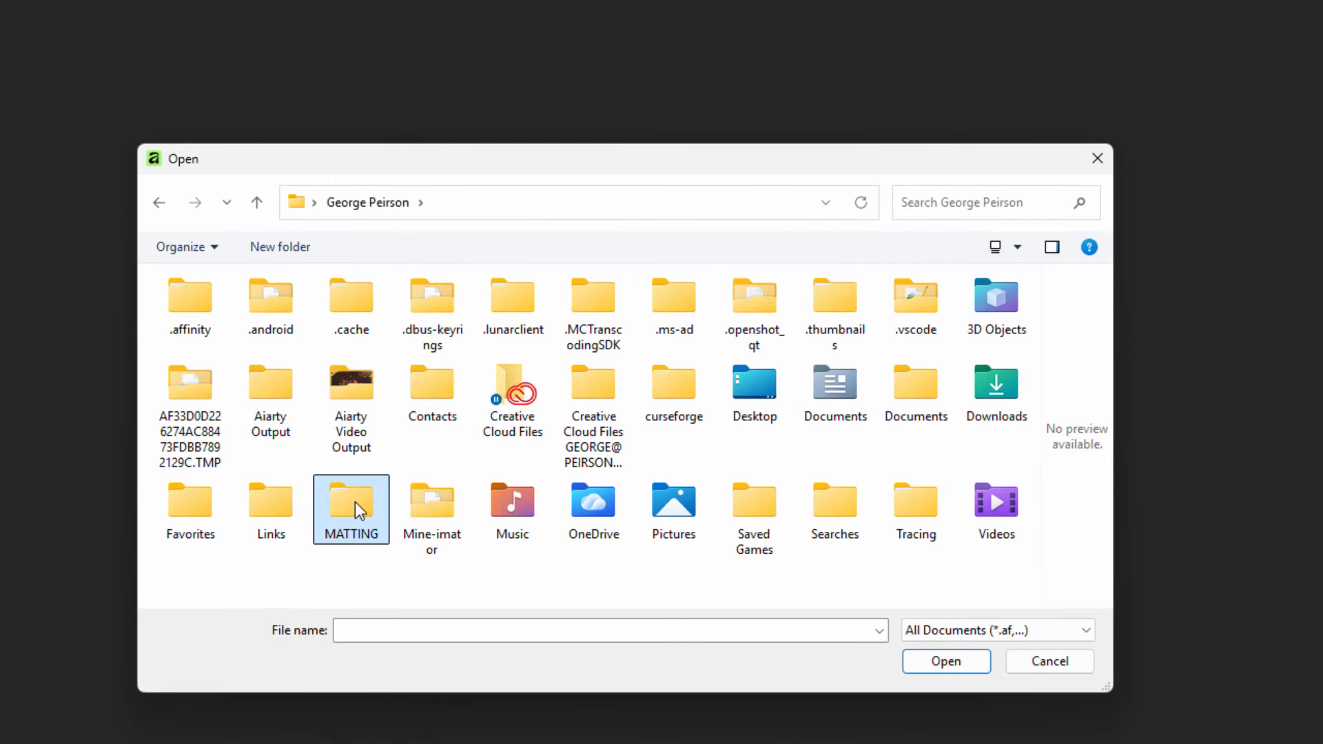
double_click(354, 508)
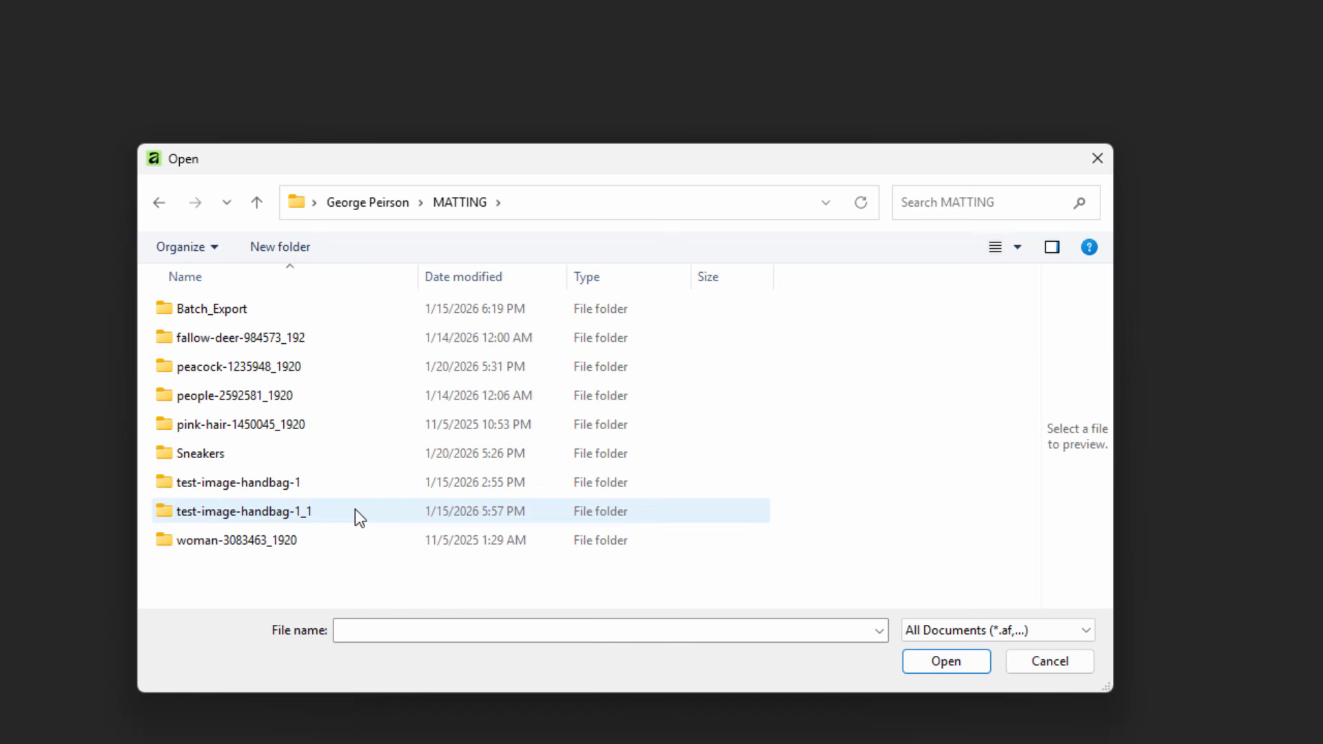
left_click(229, 367)
double_click(186, 369)
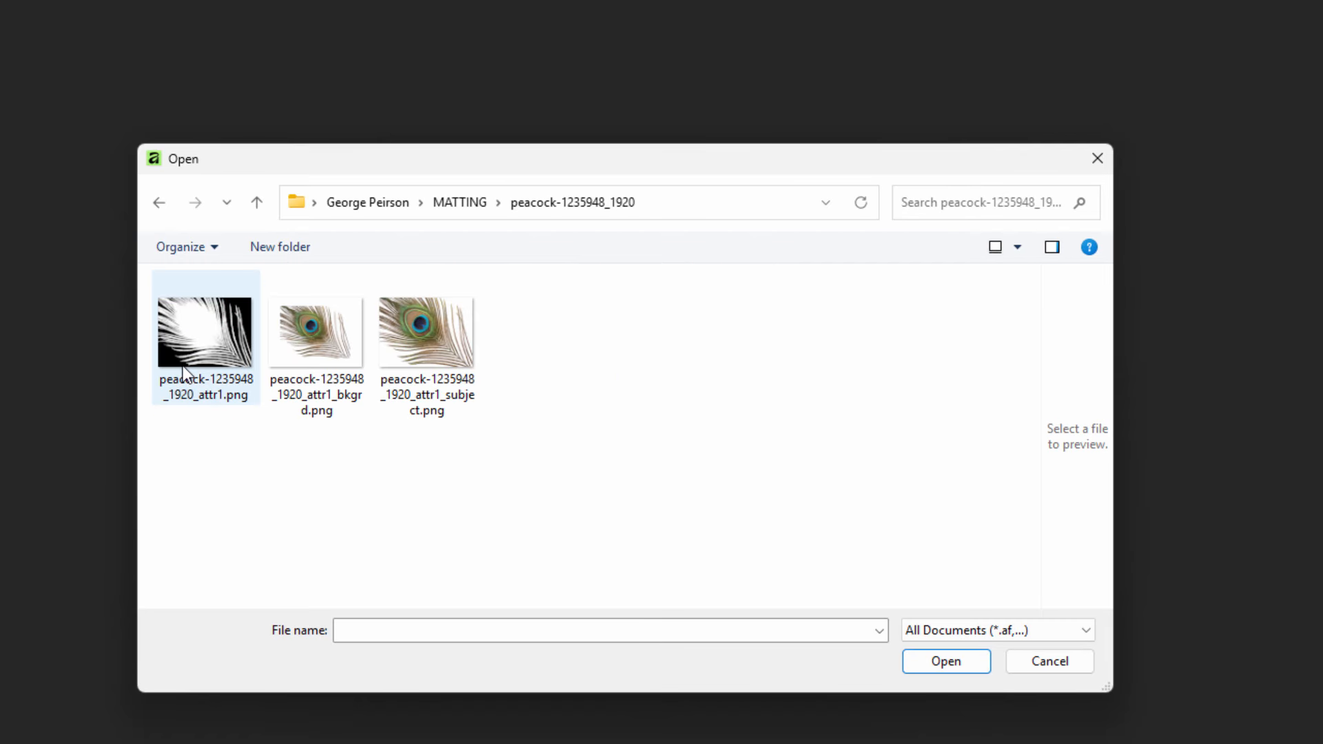
Open all three exported peacock PNG files and show the document peacock-1235948_1920_attr1_subject.png.
left_click_drag(539, 469, 214, 312)
left_click(934, 662)
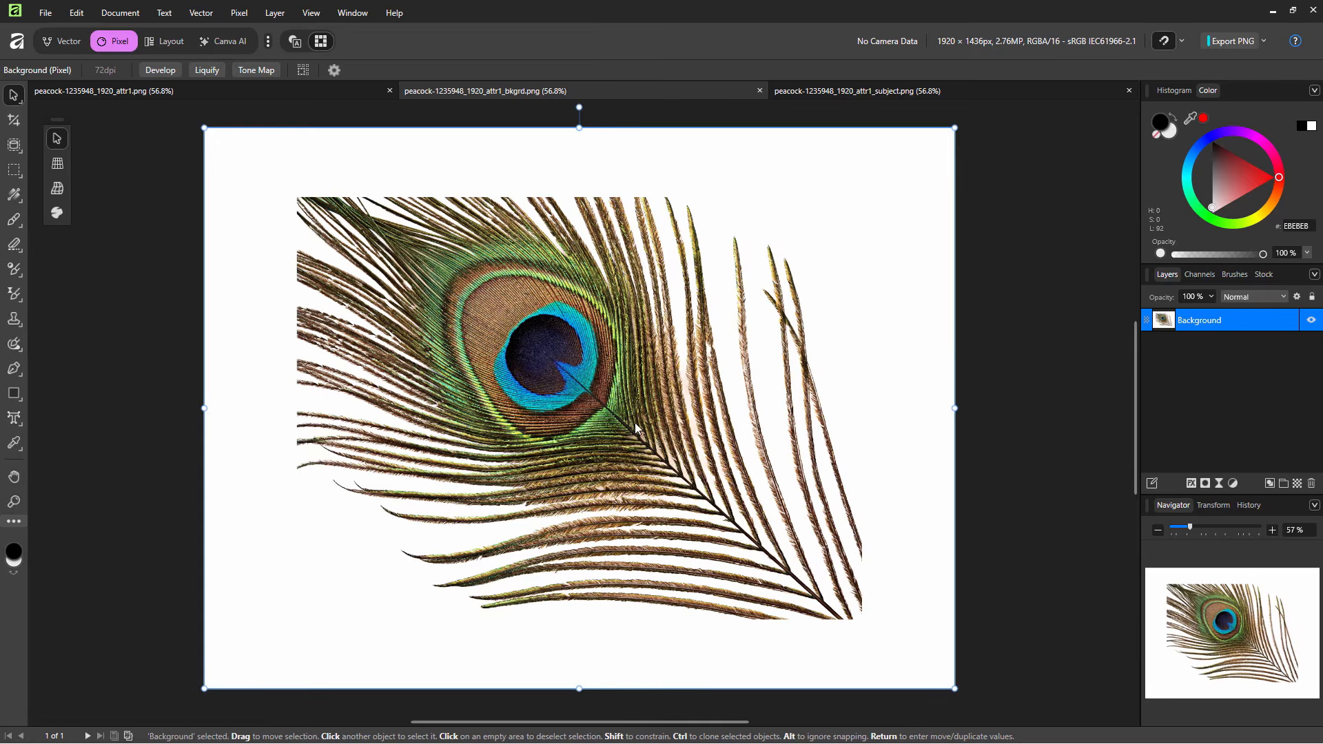
left_click(806, 95)
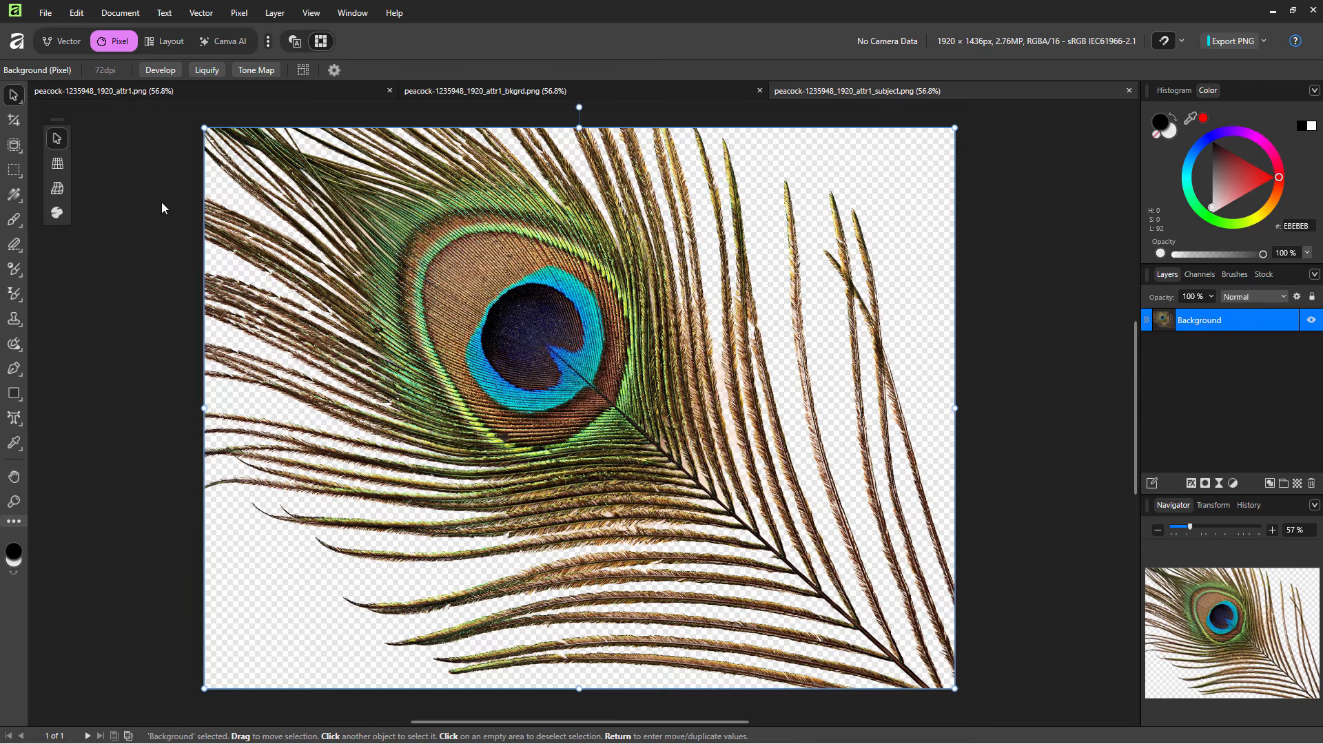
Open sky-49520.jpg from the Pixabay 2 folder as a separate document.
left_click(46, 12)
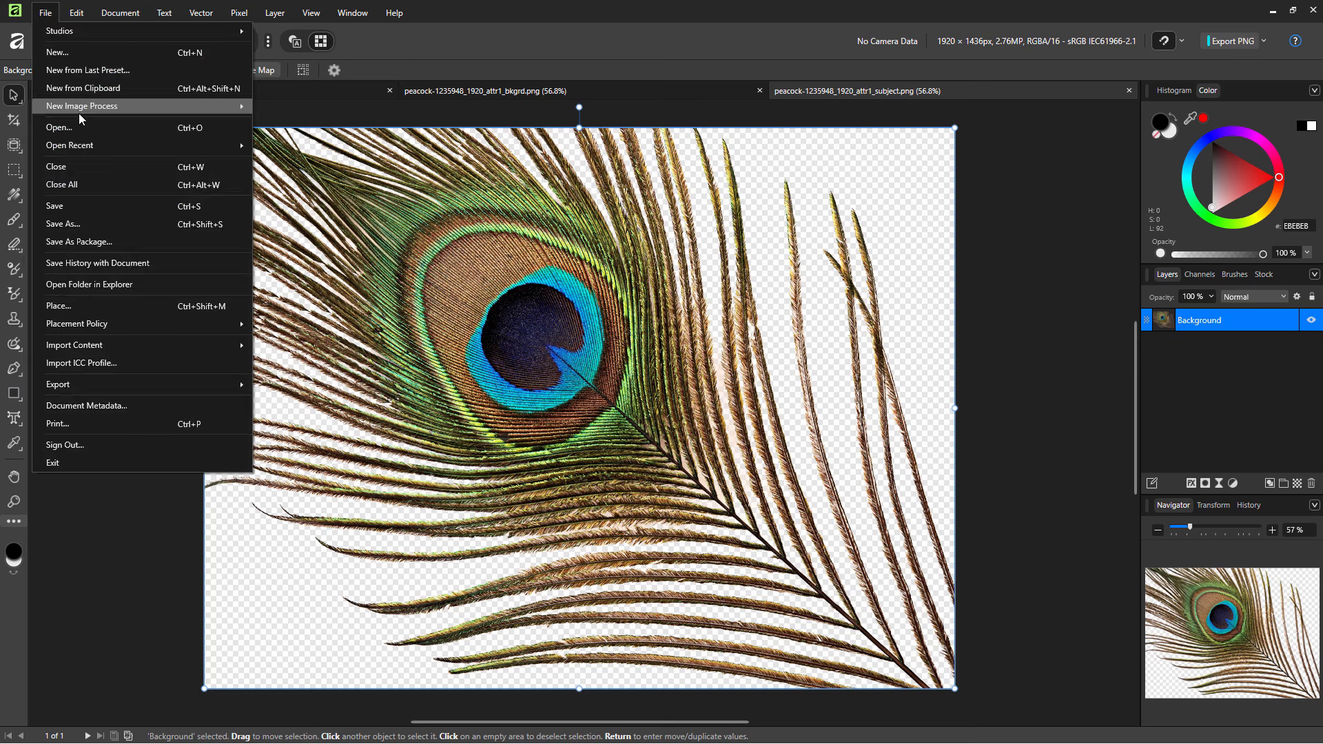
left_click(65, 103)
left_click_drag(908, 424, 905, 459)
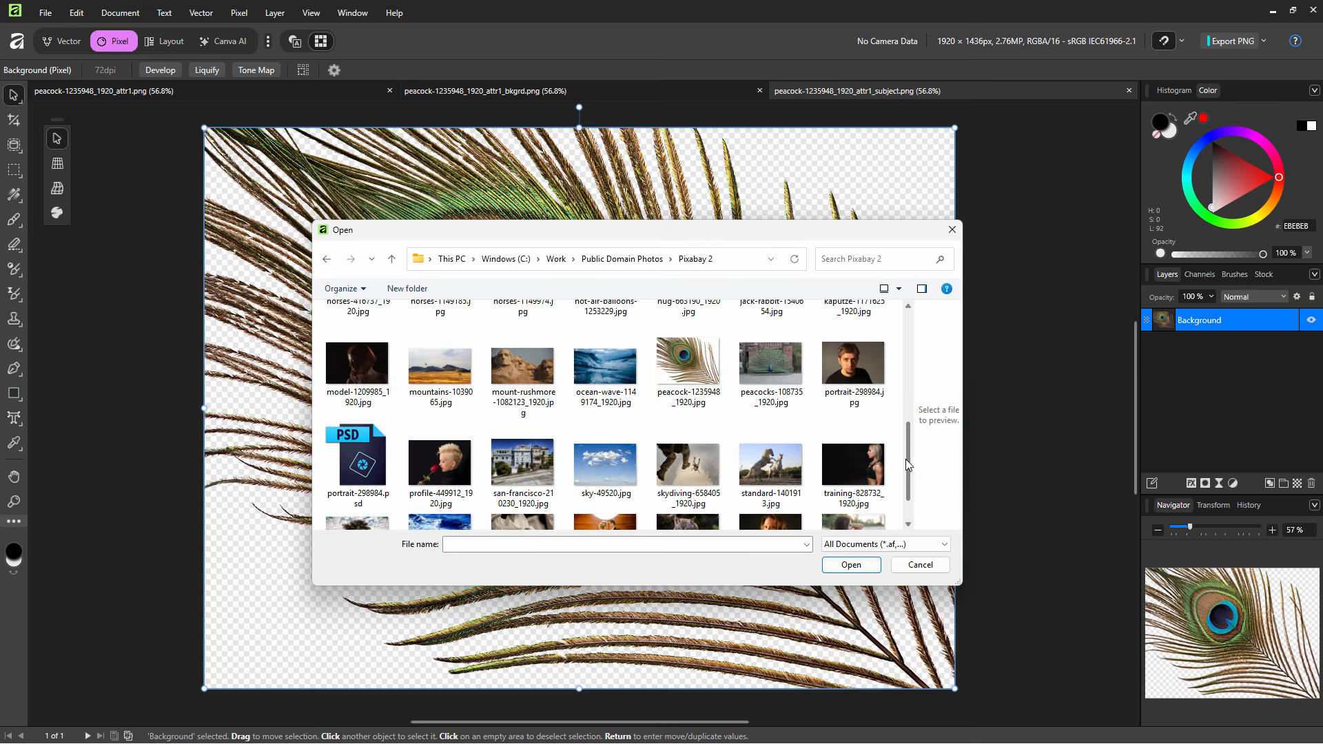
left_click(591, 466)
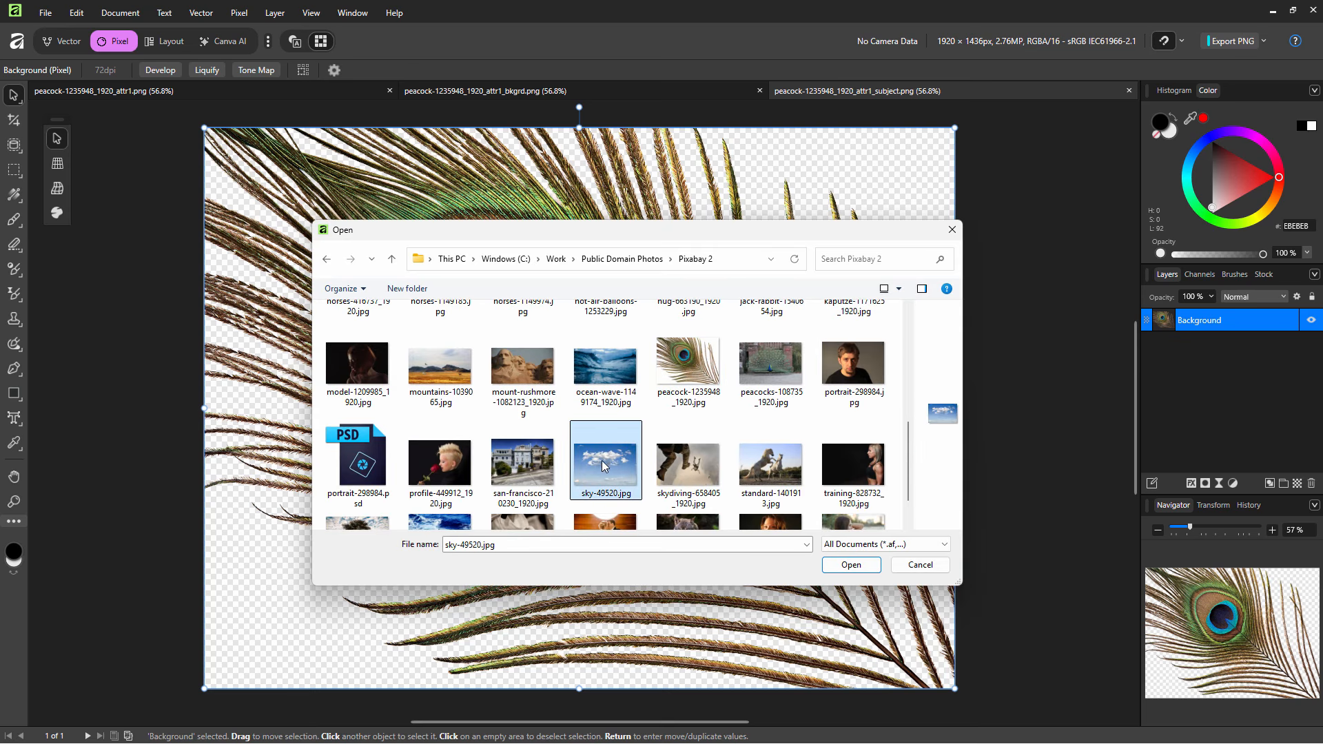
left_click(853, 565)
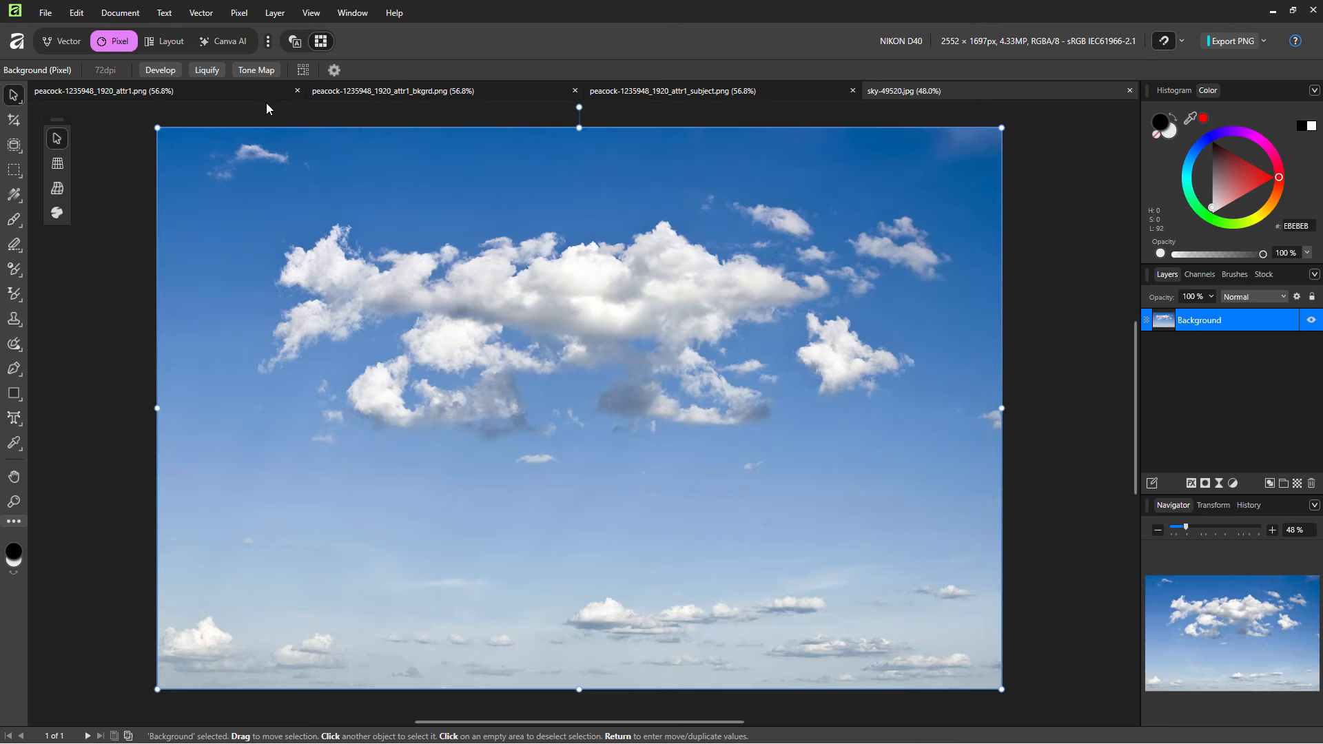
Float the peacock-1235948_1920_attr1_subject.png document in its own window and bring its feather cutout into sky-49520.jpg as a layer above the sky.
left_click(653, 95)
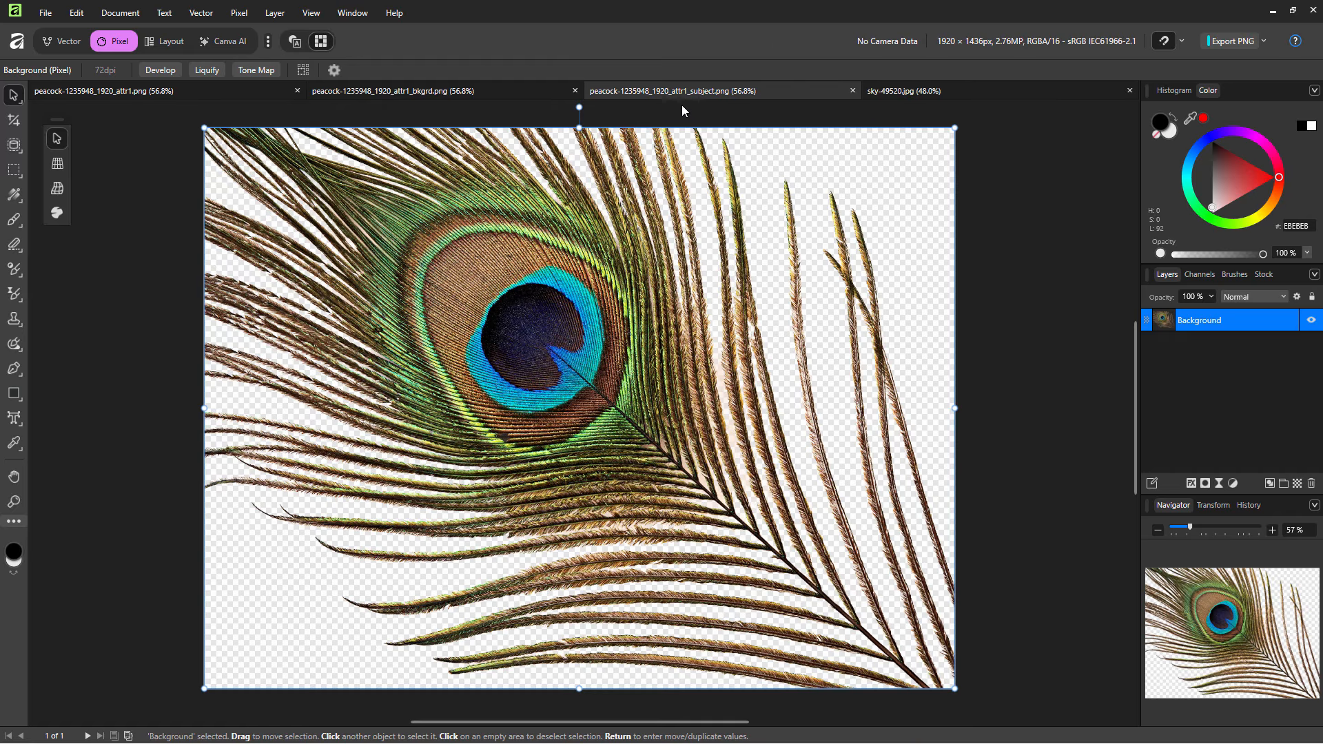
left_click_drag(667, 90, 702, 566)
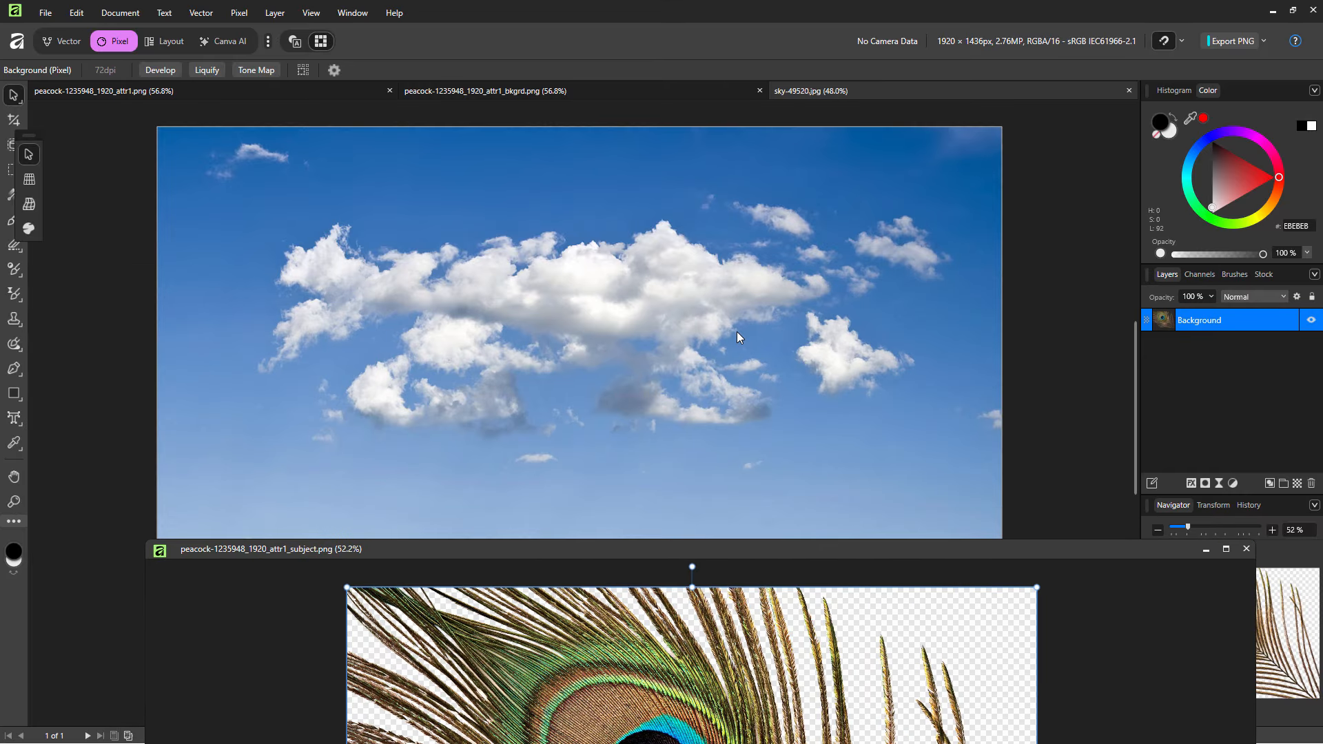
left_click_drag(738, 332, 737, 332)
left_click_drag(706, 550, 606, 325)
left_click(1104, 324)
left_click_drag(807, 394, 666, 511)
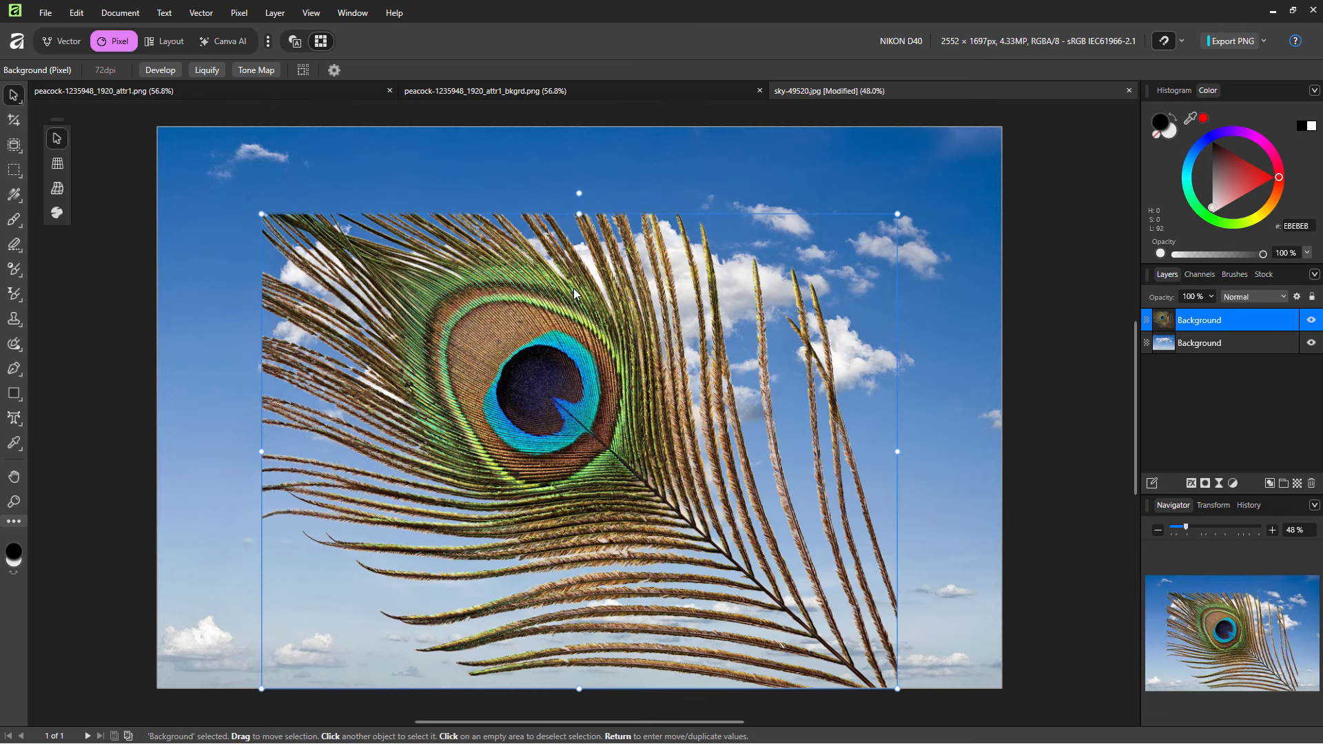
Move the feather to the sky image's upper-left corner and scale it proportionally to about 2269 × 1697 px, matching the canvas height.
left_click_drag(618, 472, 614, 424)
left_click_drag(532, 391, 440, 359)
left_click_drag(792, 602, 908, 688)
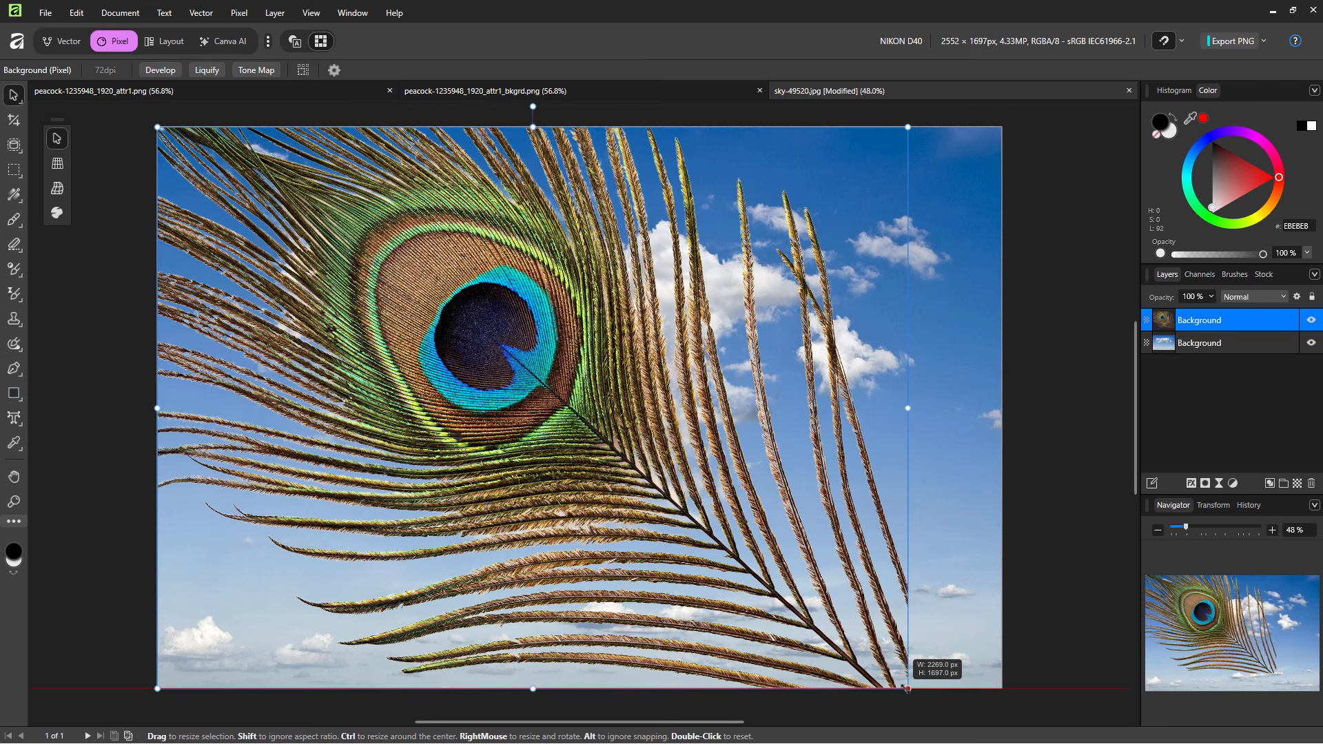
Centre the feather horizontally on the sky and enlarge it from both sides so it spans the full canvas width.
left_click_drag(584, 507, 630, 507)
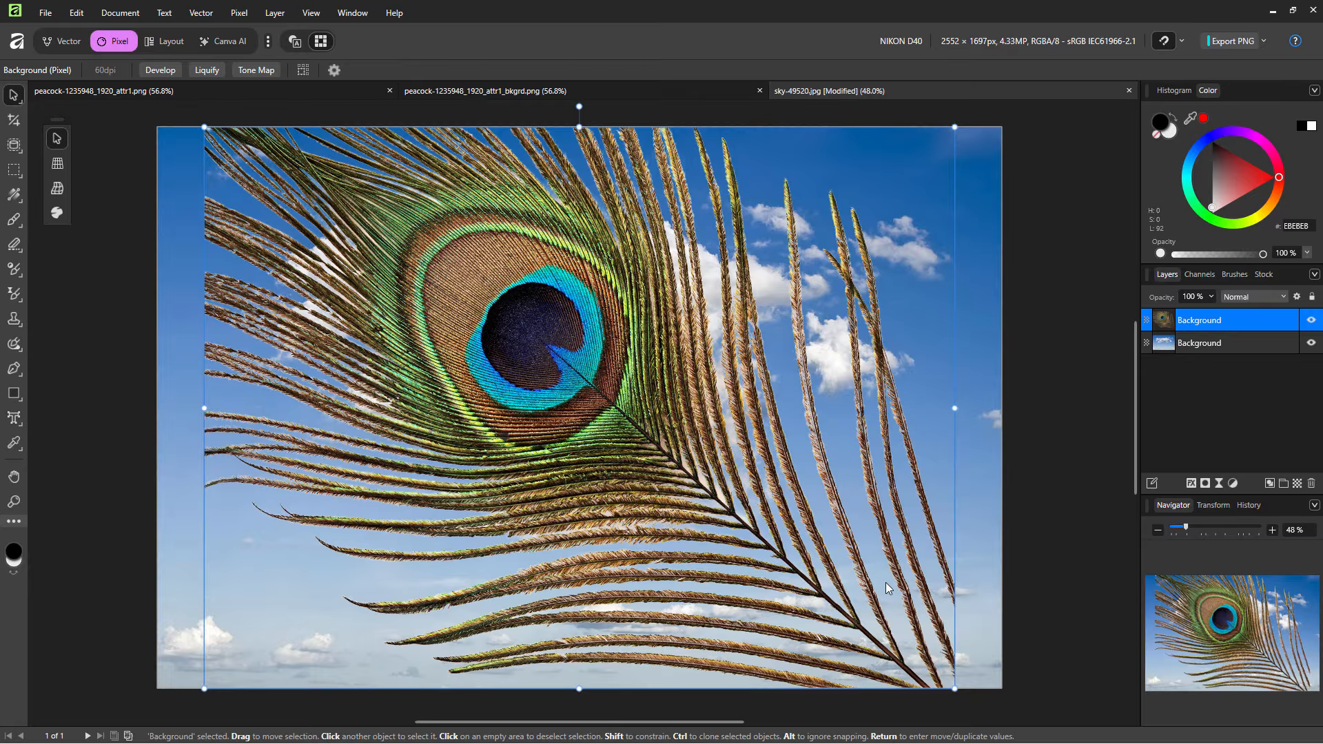
left_click_drag(954, 407, 1001, 408)
left_click_drag(204, 408, 157, 407)
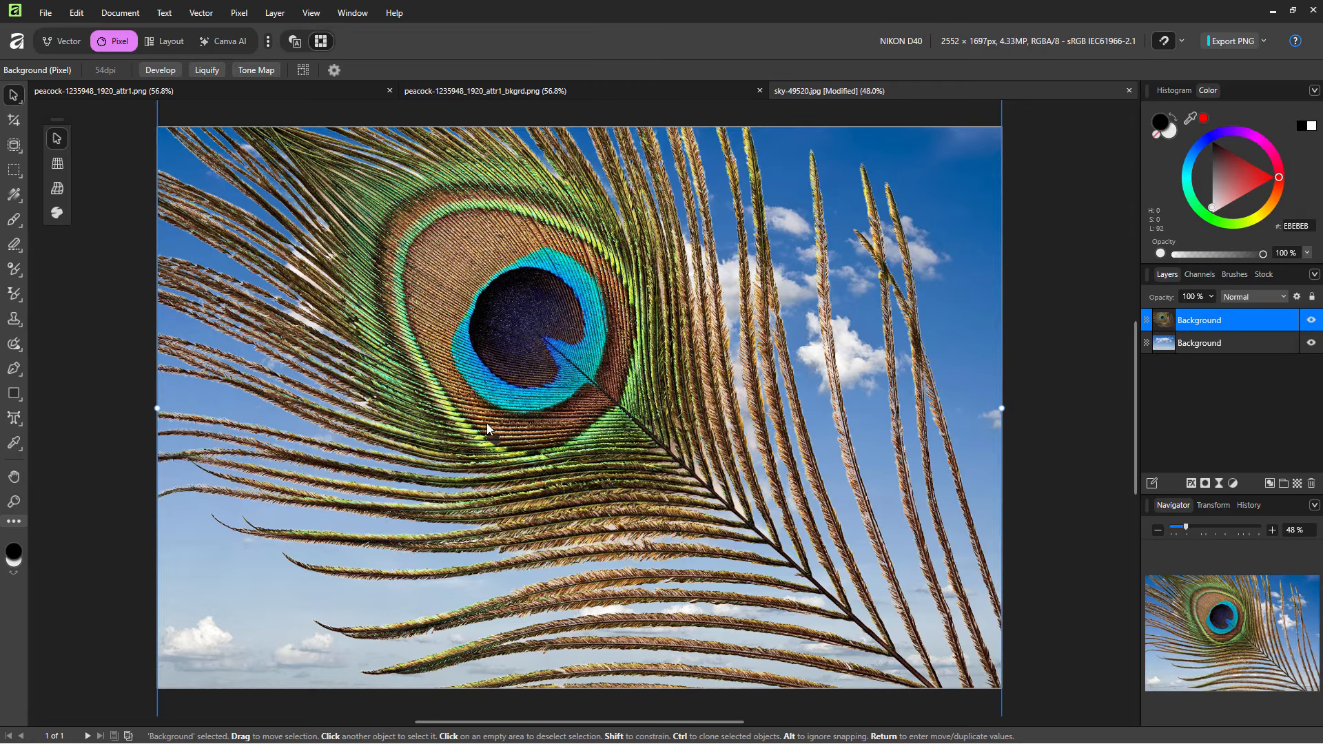